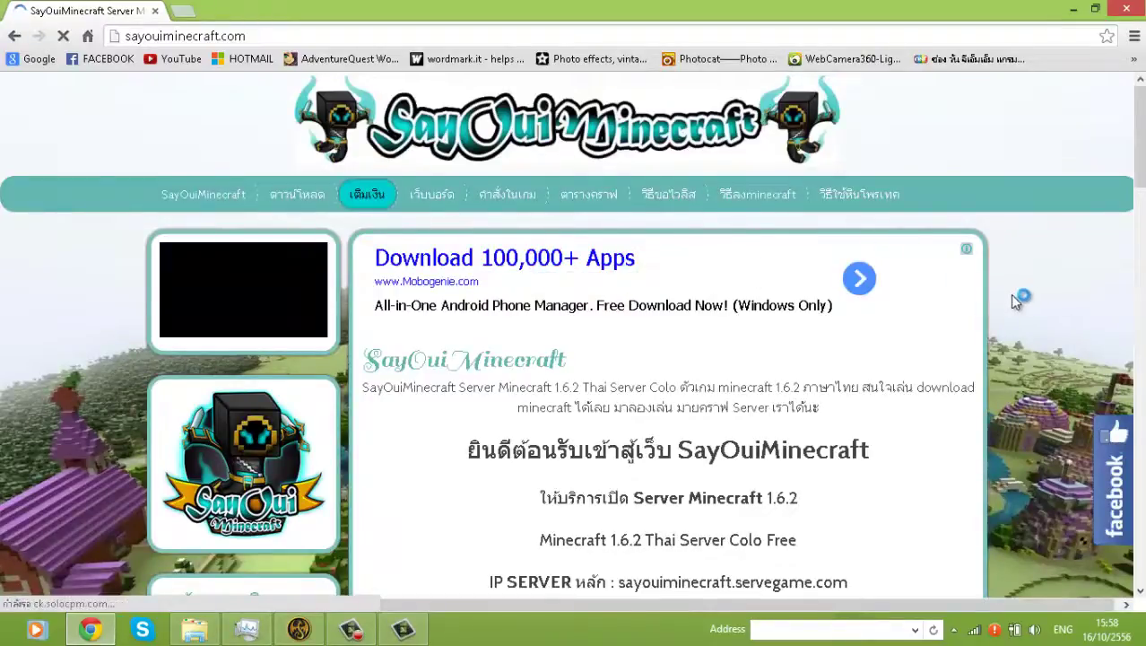
# - Scroll through the sayouiminecraft.com homepage to find the download link
pyautogui.scroll(-4, 1021, 300)
pyautogui.scroll(2, 909, 294)
pyautogui.scroll(2, 418, 203)
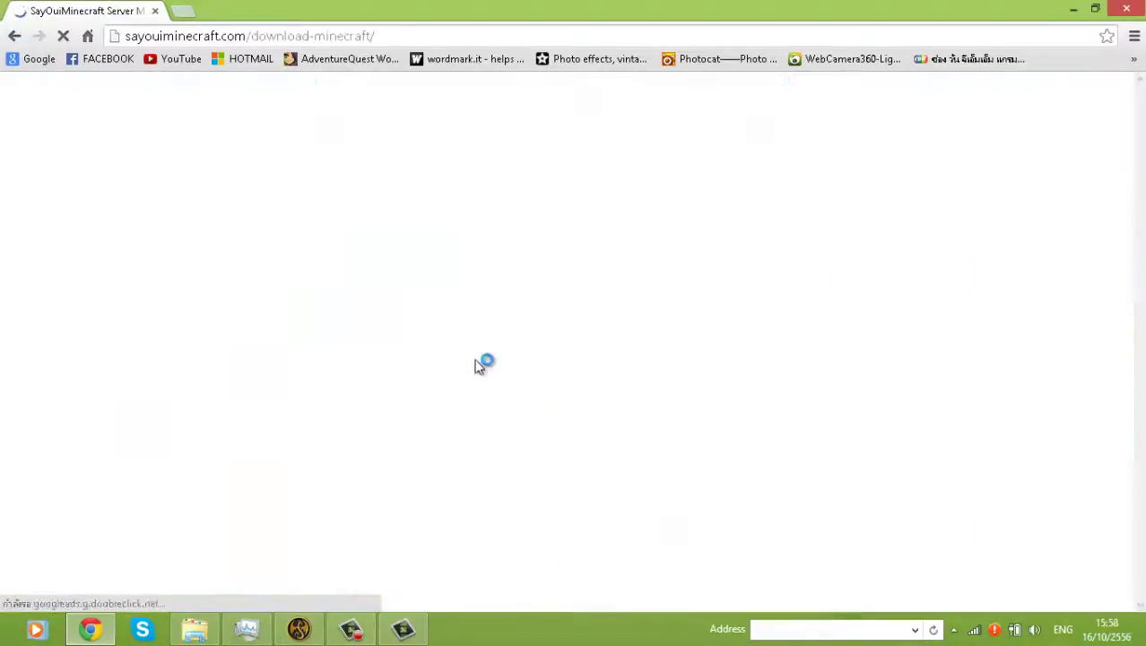
# - Scroll the download-minecraft page to the 'Download Minecraft' links under SayOuiMinecraft Setup
pyautogui.scroll(-1, 581, 386)
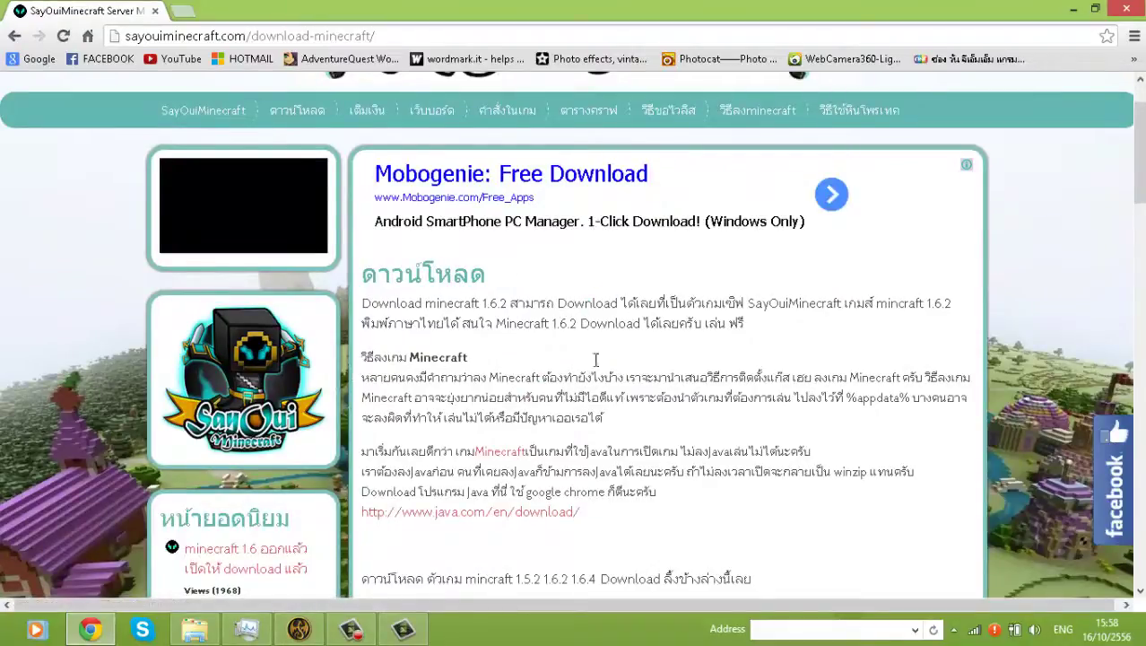
pyautogui.scroll(-5, 627, 285)
pyautogui.scroll(-1, 627, 285)
pyautogui.scroll(2, 505, 284)
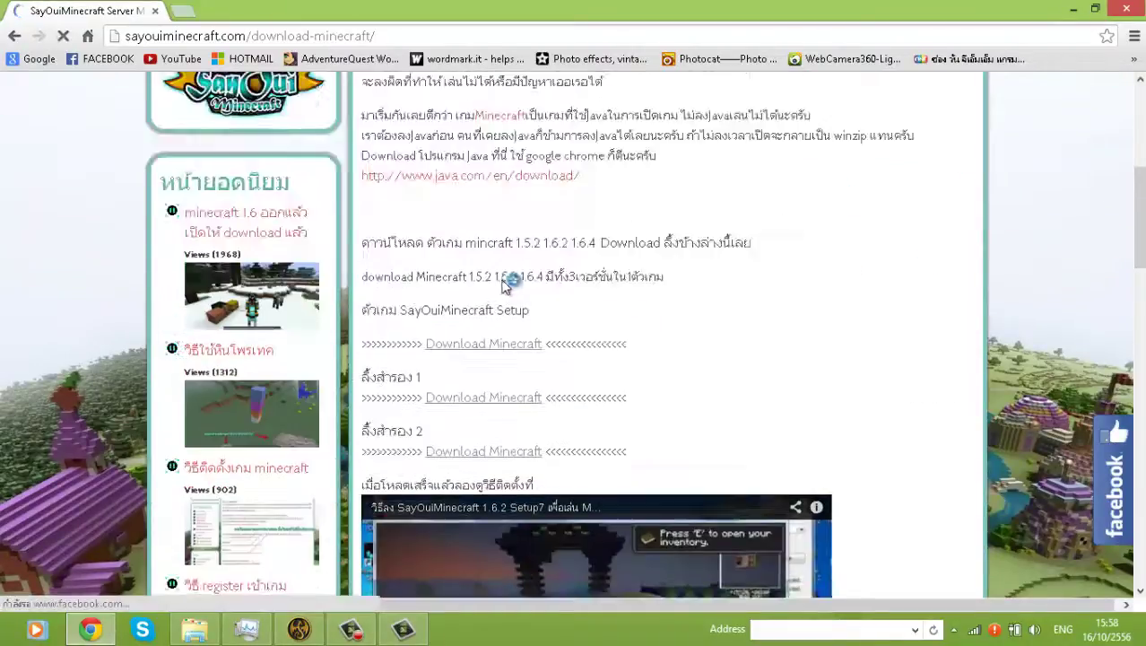
pyautogui.scroll(4, 507, 283)
pyautogui.scroll(-4, 504, 313)
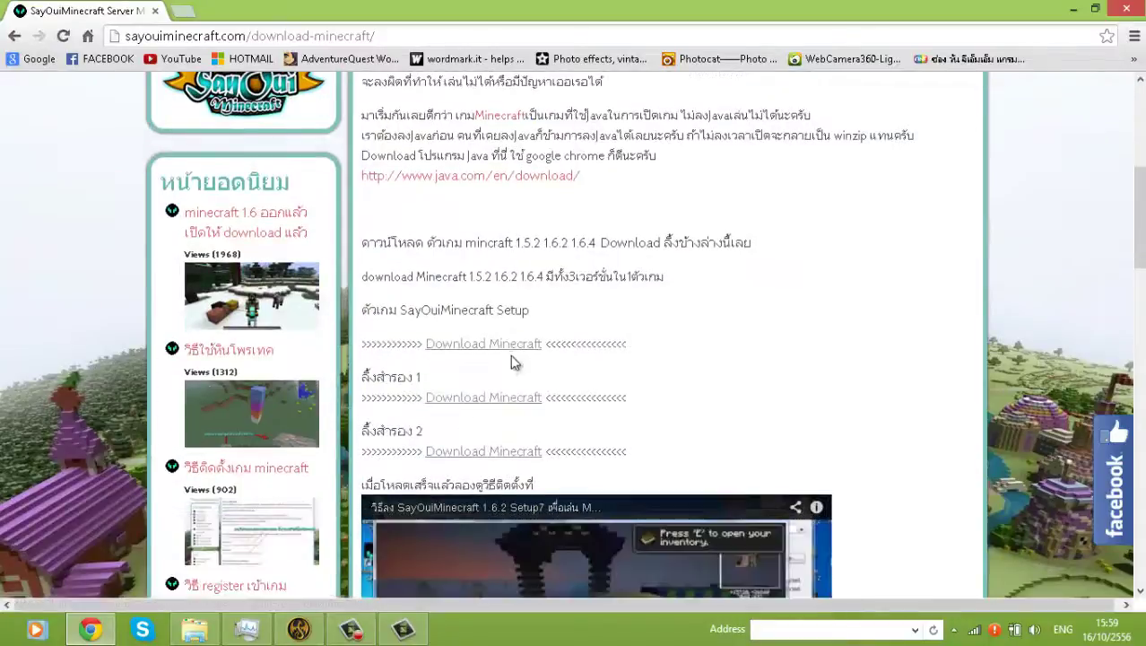
# - Follow a 'Download Minecraft' link for the SayOuiMinecraft Setup
pyautogui.click(494, 400)
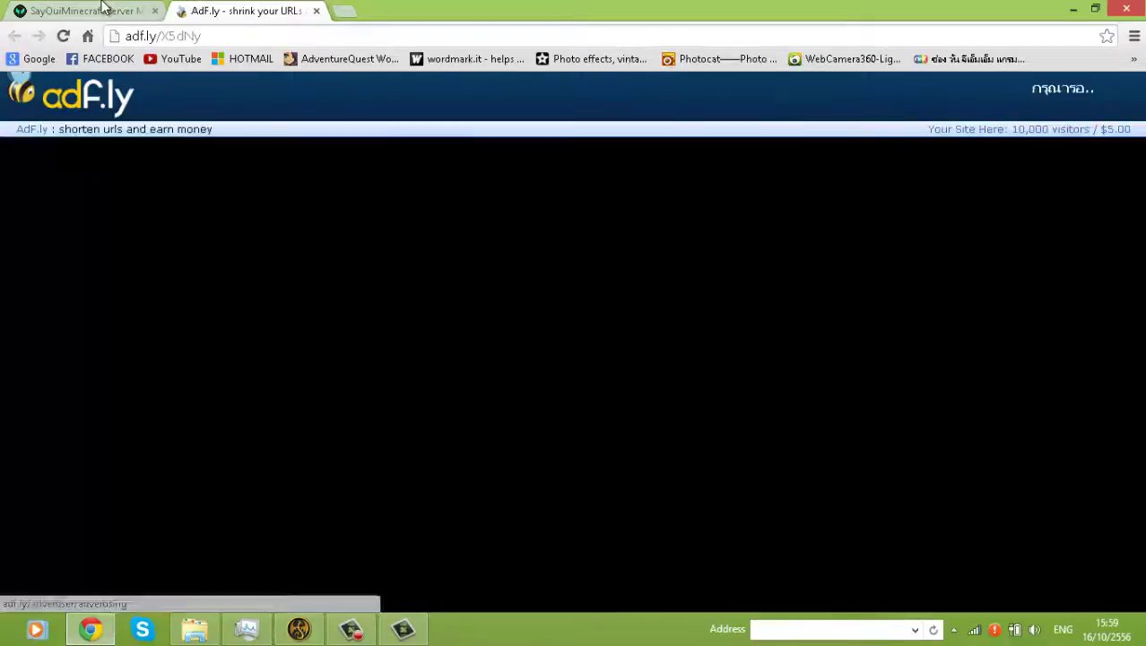
pyautogui.click(98, 10)
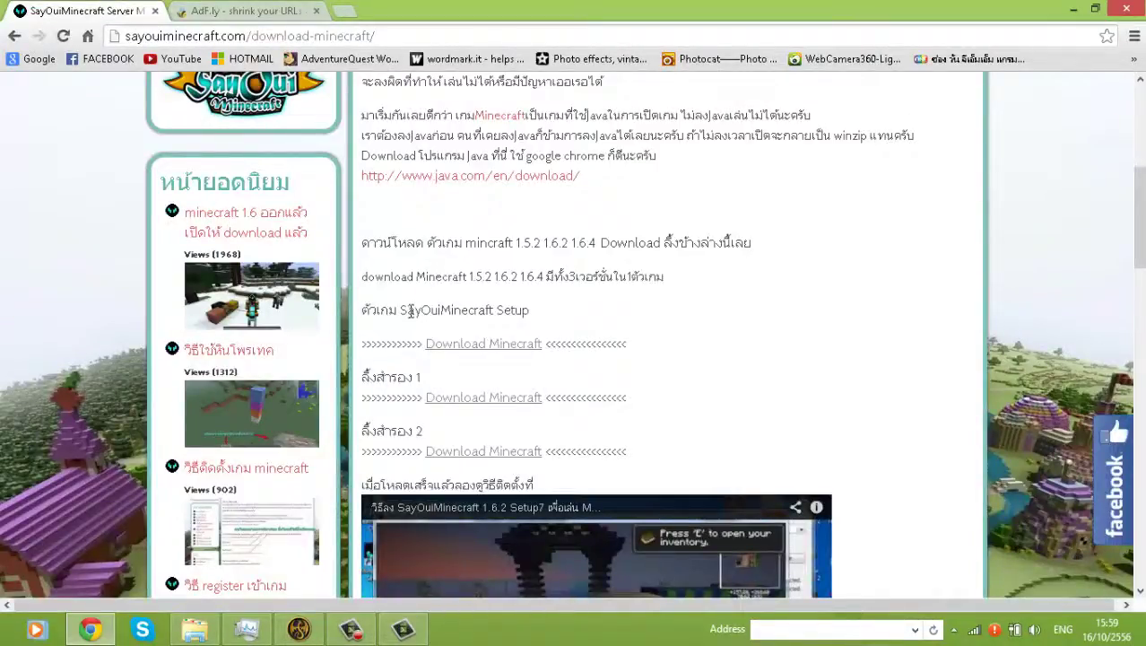
pyautogui.moveTo(404, 309); pyautogui.dragTo(594, 306)
pyautogui.click(593, 307)
# - Skip the adf.ly ad, download SayOuiMinecraft_Setup1.exe from Google Drive, and close Chrome
pyautogui.hotkey('ctrl', 'Tab')
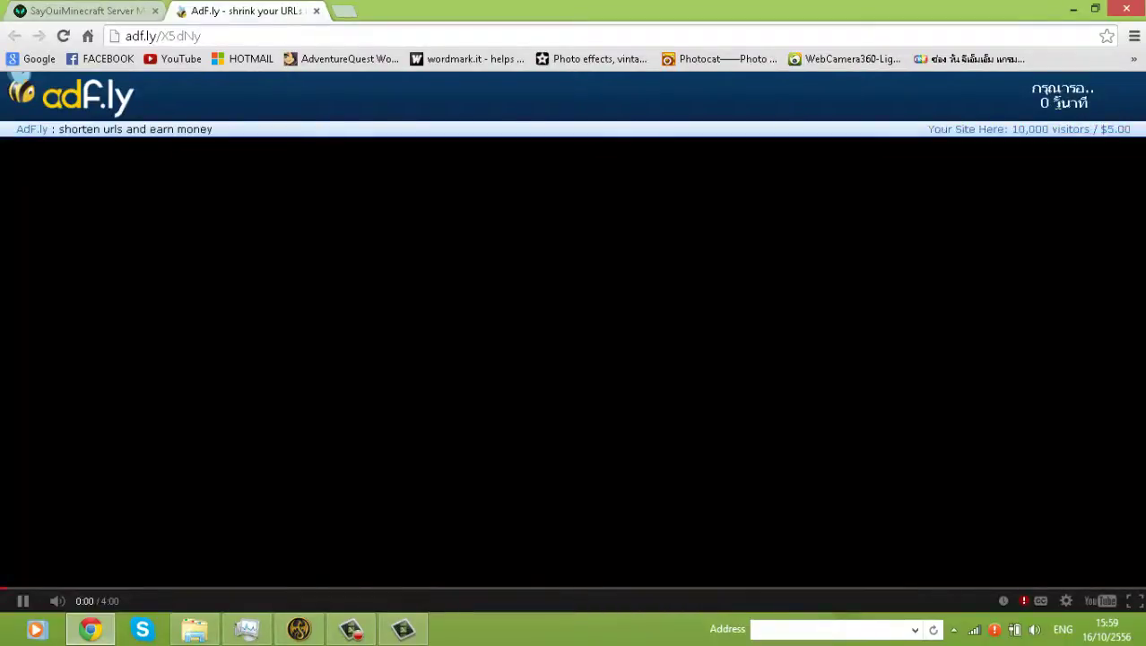
pyautogui.click(1055, 105)
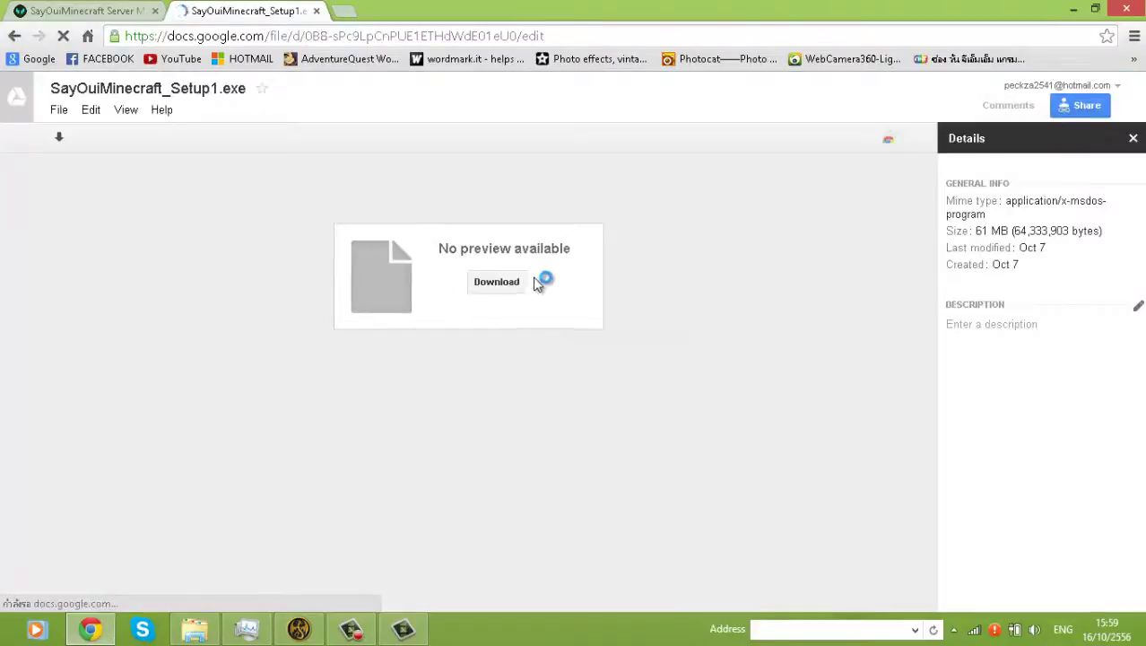
pyautogui.click(504, 285)
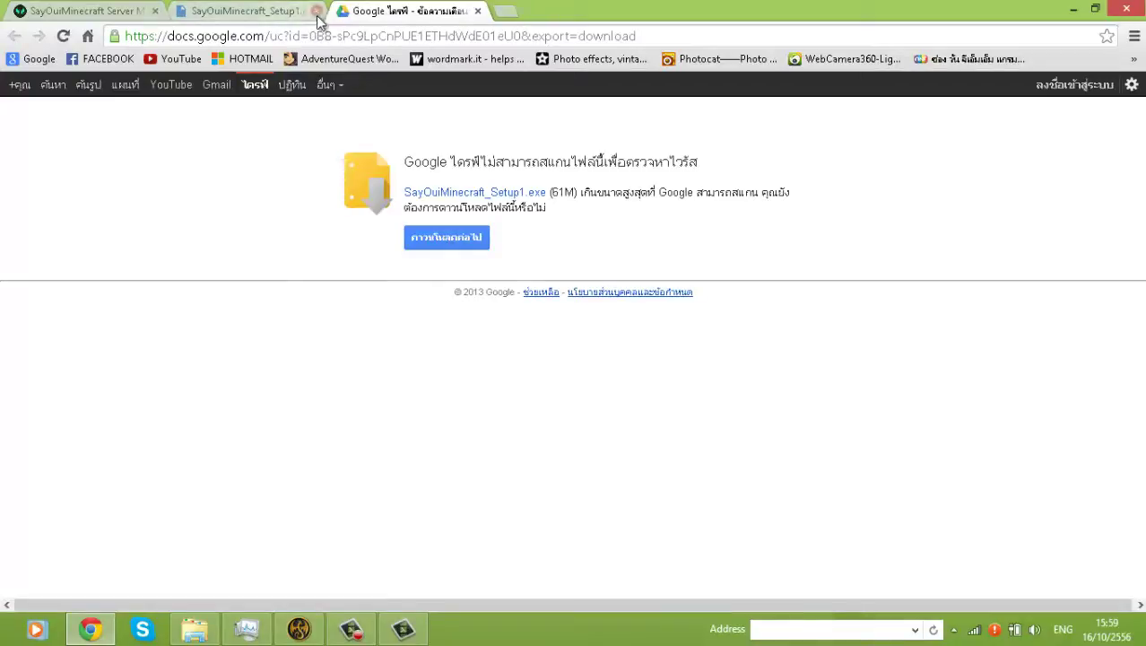
pyautogui.click(1128, 10)
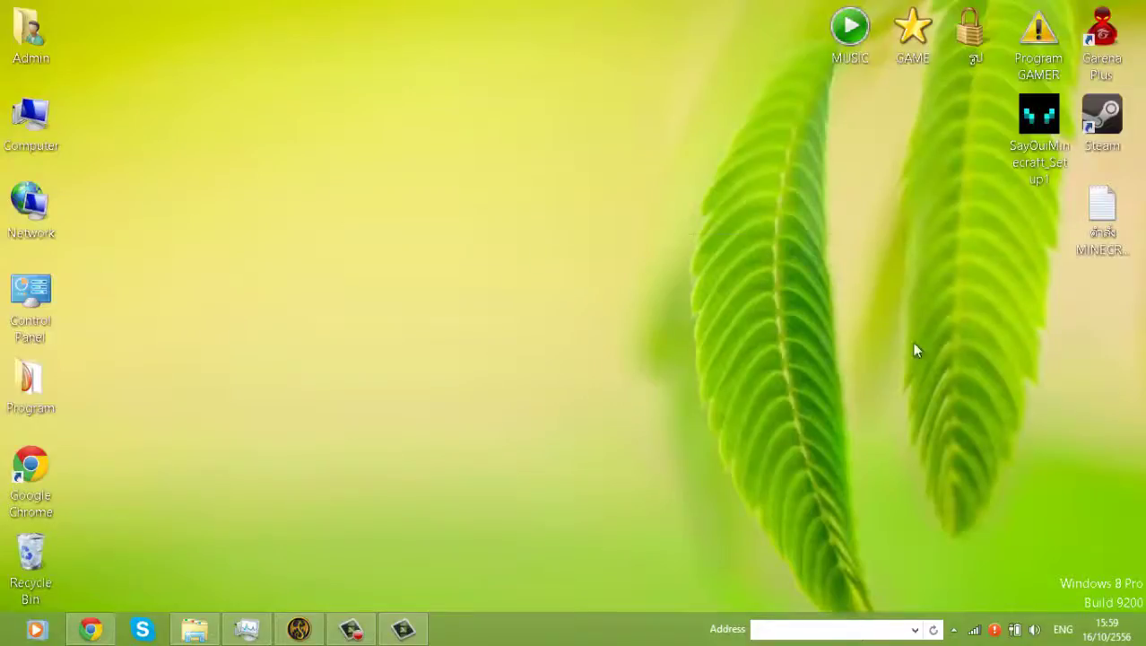
# - Run SayOuiMinecraft_Setup1, accept the terms, and extract into C:\Users\Admin\AppData\Roaming
pyautogui.moveTo(1039, 125); pyautogui.dragTo(608, 304)
pyautogui.doubleClick(622, 293)
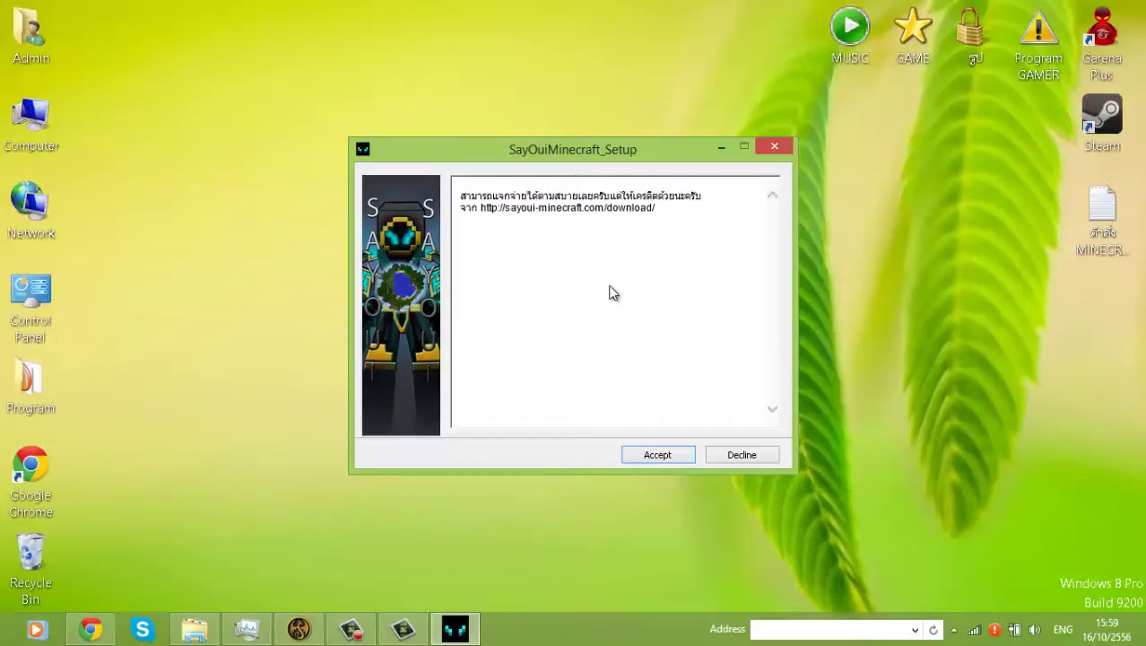
pyautogui.click(657, 455)
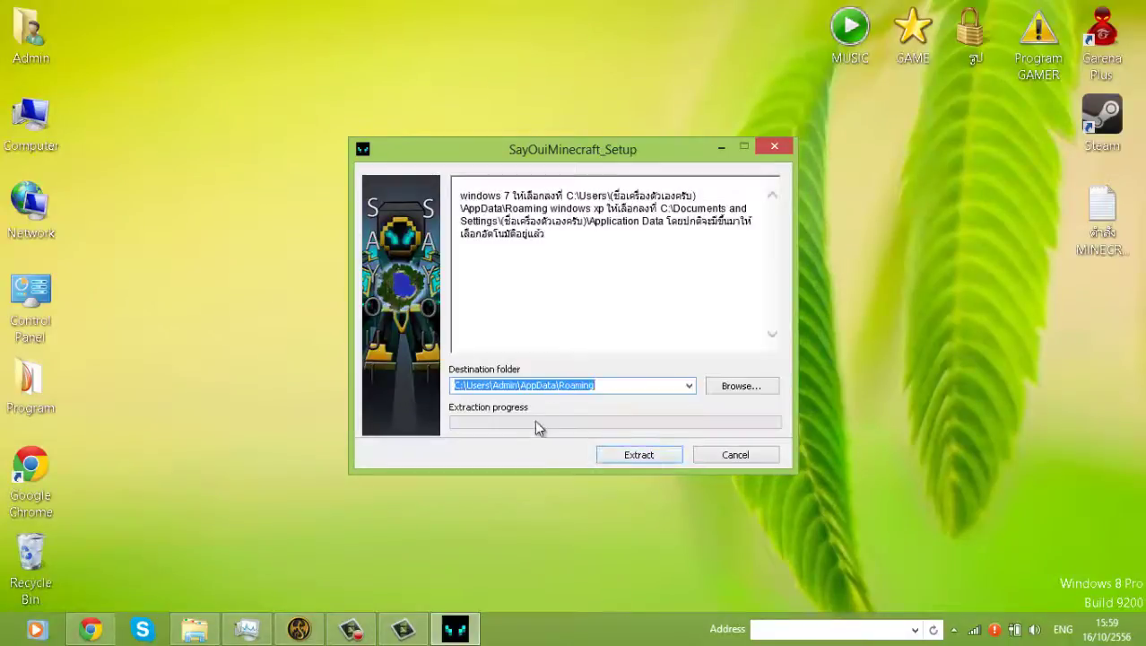
pyautogui.click(619, 384)
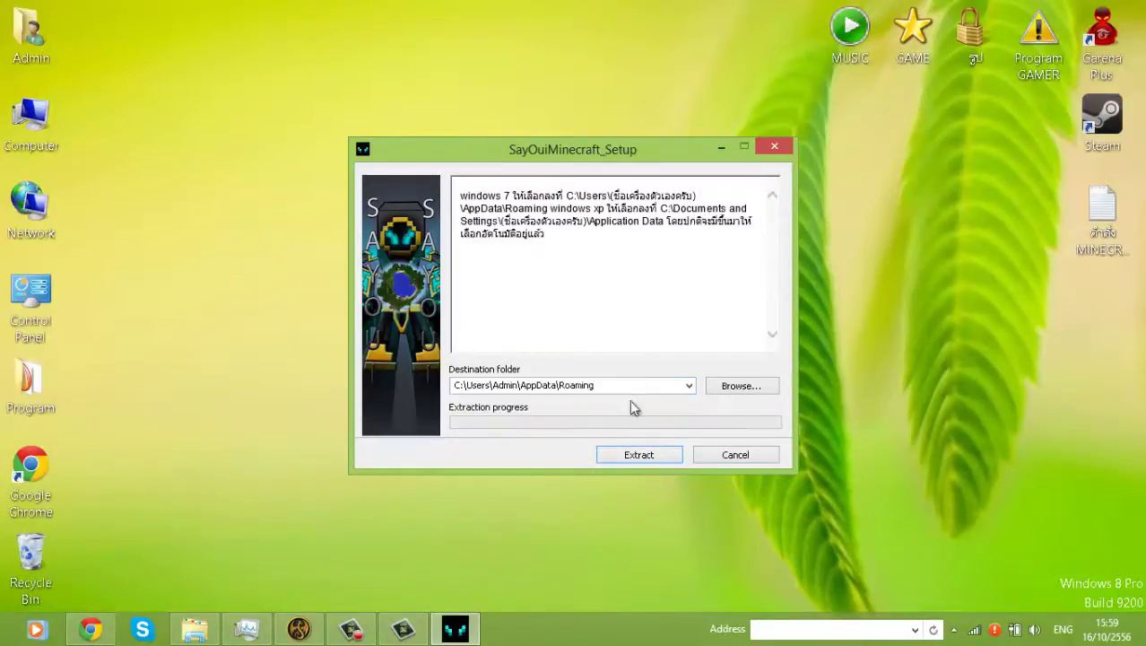
pyautogui.click(639, 454)
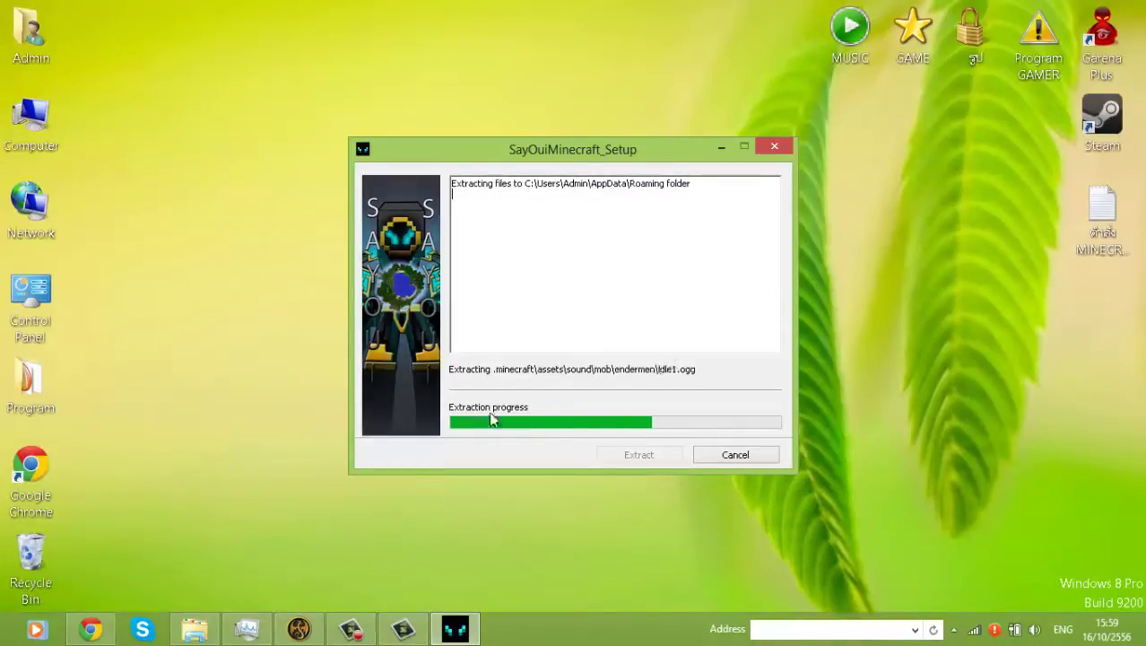
pyautogui.moveTo(577, 166); pyautogui.dragTo(630, 118)
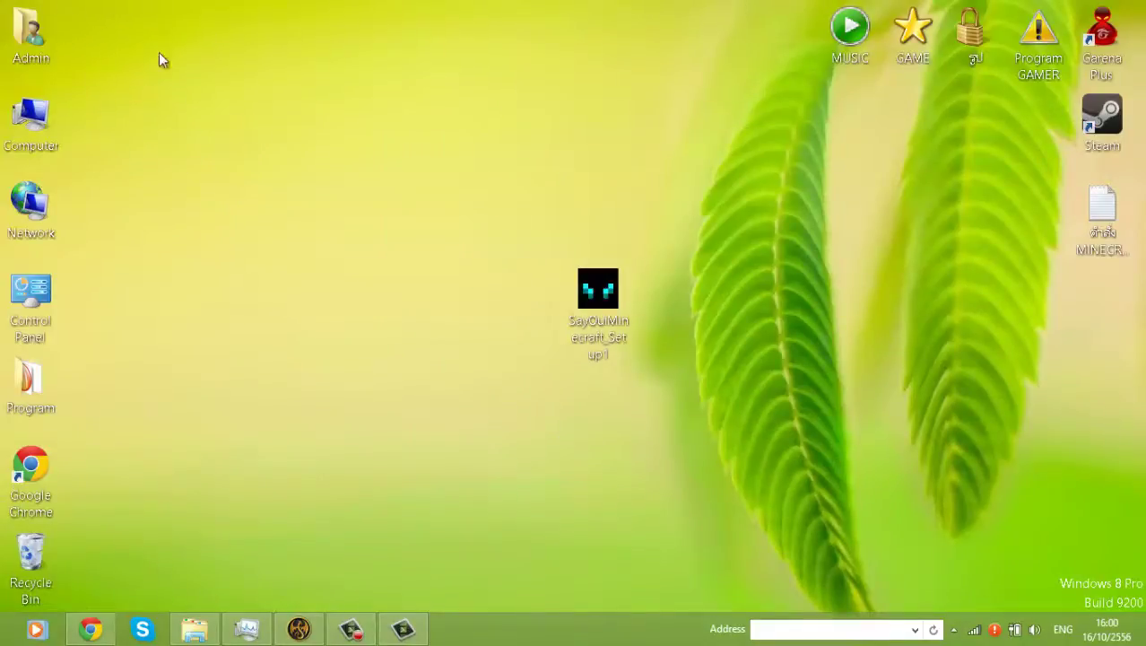
# - Copy and paste the new Minecraft desktop shortcut to make a second copy
pyautogui.moveTo(284, 180); pyautogui.dragTo(418, 266)
pyautogui.moveTo(313, 204); pyautogui.dragTo(438, 328)
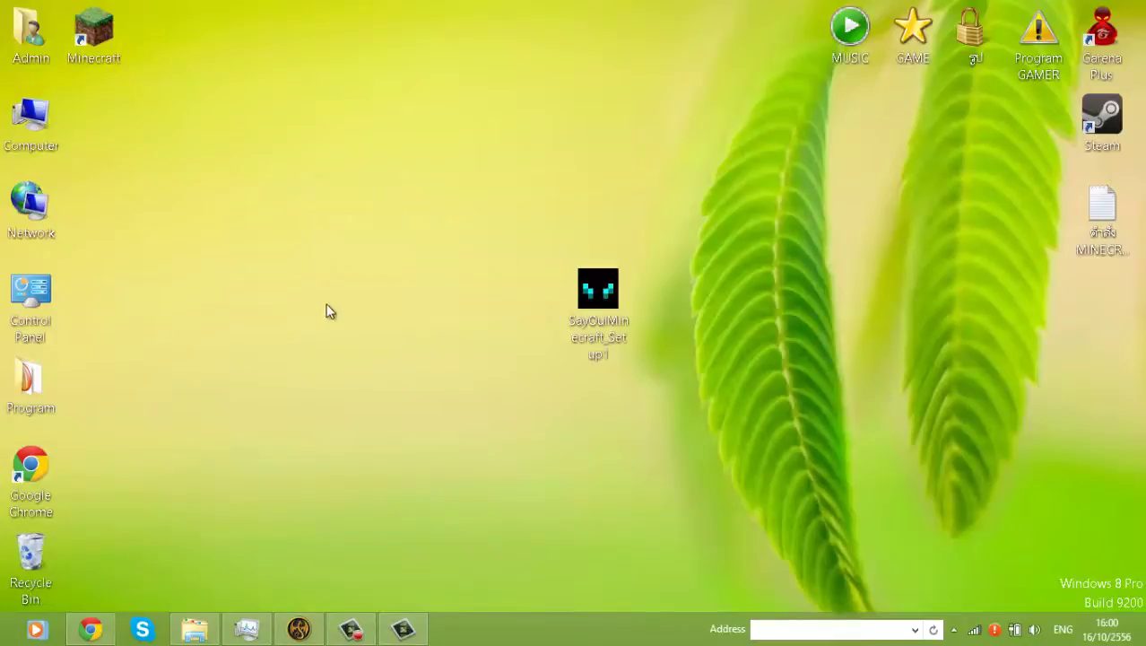
pyautogui.moveTo(328, 307); pyautogui.dragTo(77, 5)
pyautogui.click(253, 90)
pyautogui.click(93, 34)
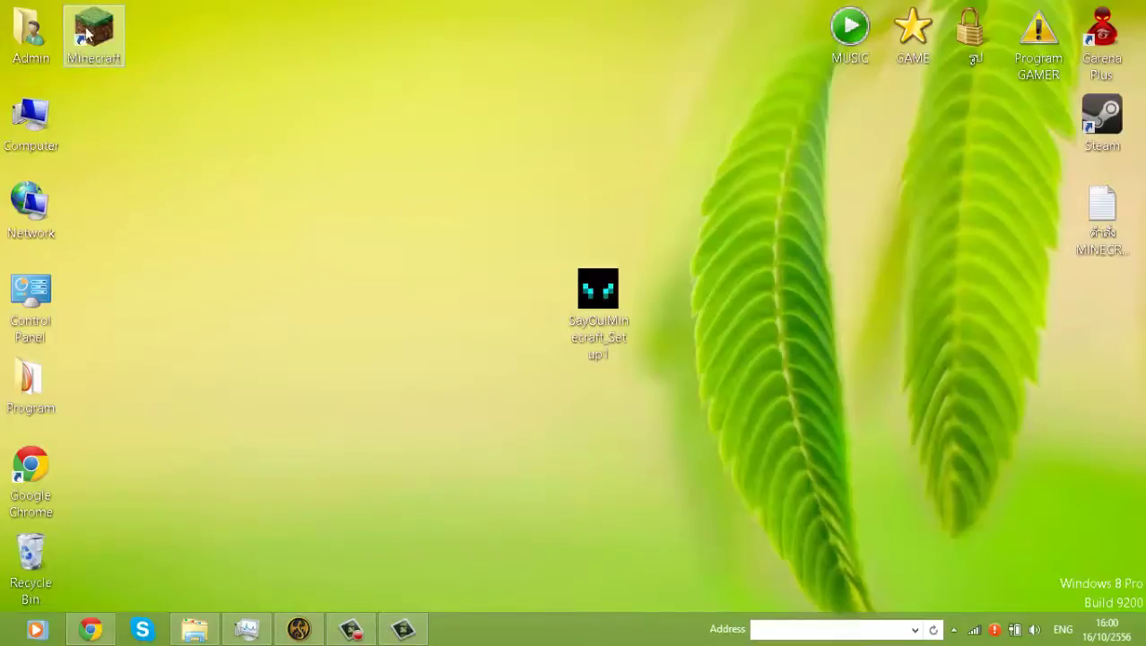
pyautogui.hotkey('ctrl', 'c')
pyautogui.hotkey('ctrl', 'v')
# - Move both shortcuts to the top-right of the desktop and launch MinecraftSP
pyautogui.moveTo(291, 269); pyautogui.dragTo(67, 7)
pyautogui.click(269, 161)
pyautogui.moveTo(222, 248); pyautogui.dragTo(1031, 126)
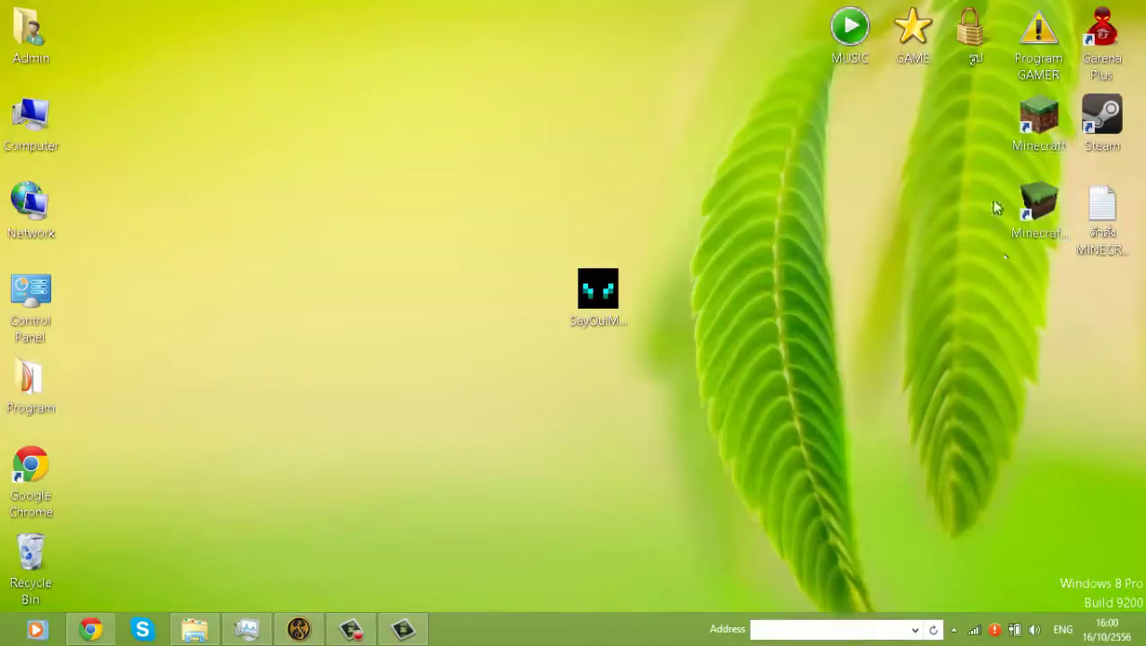
pyautogui.doubleClick(1051, 214)
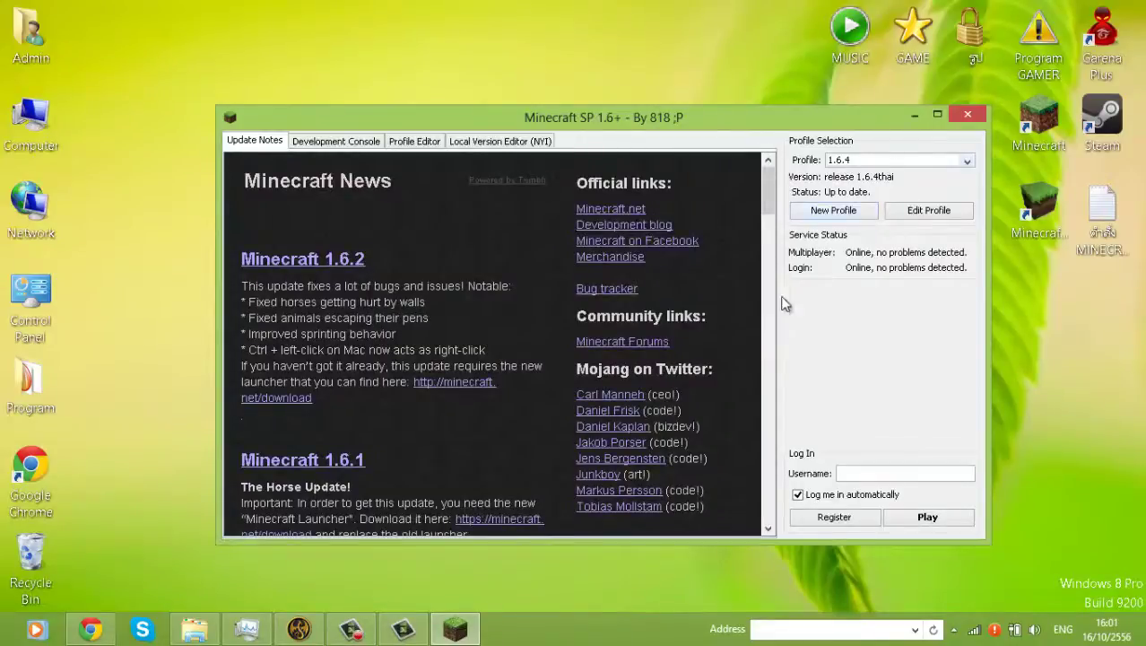
# - Select the 1.6.4 profile (release 1.6.4thai), launch the game, and minimize the launcher
pyautogui.click(920, 163)
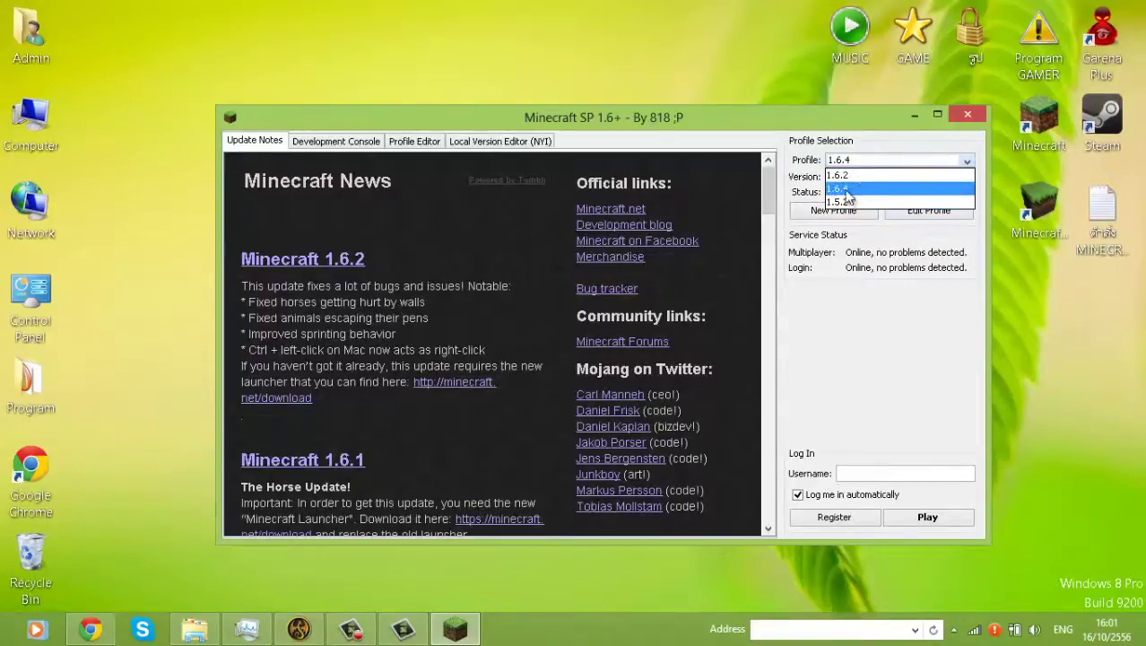
pyautogui.click(879, 340)
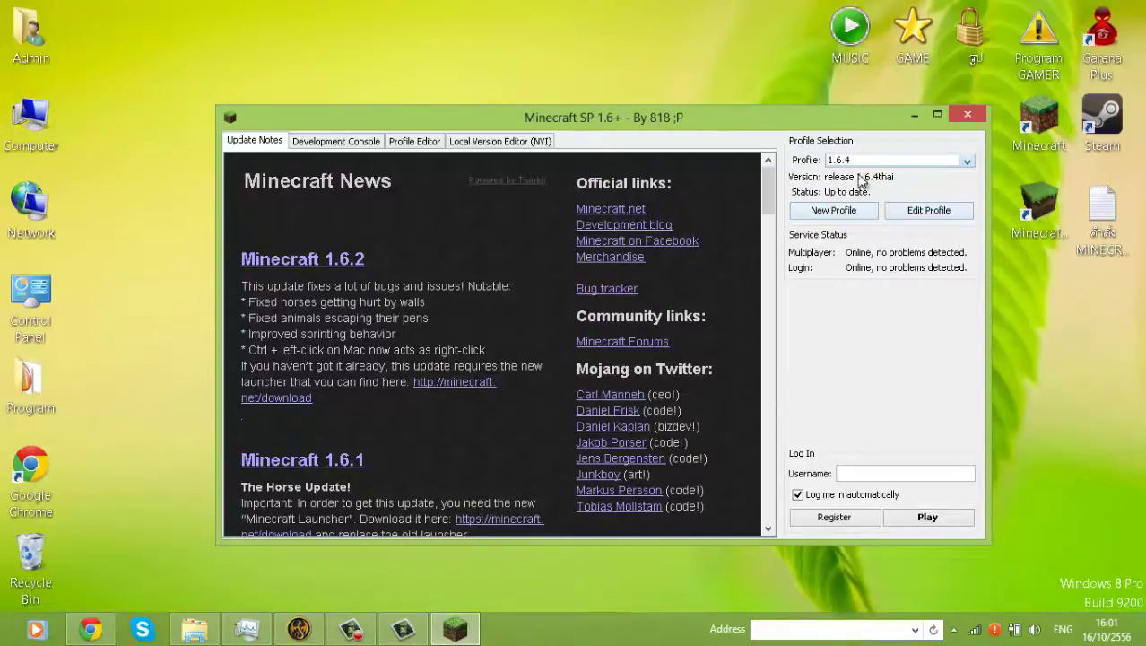
pyautogui.click(868, 160)
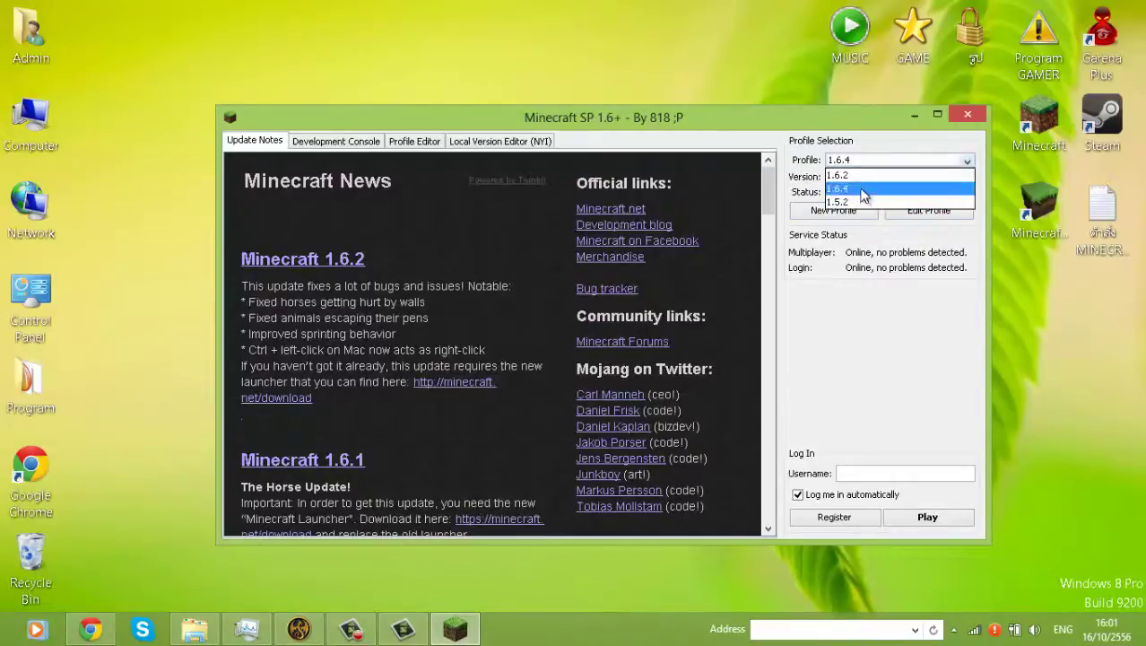
pyautogui.click(863, 193)
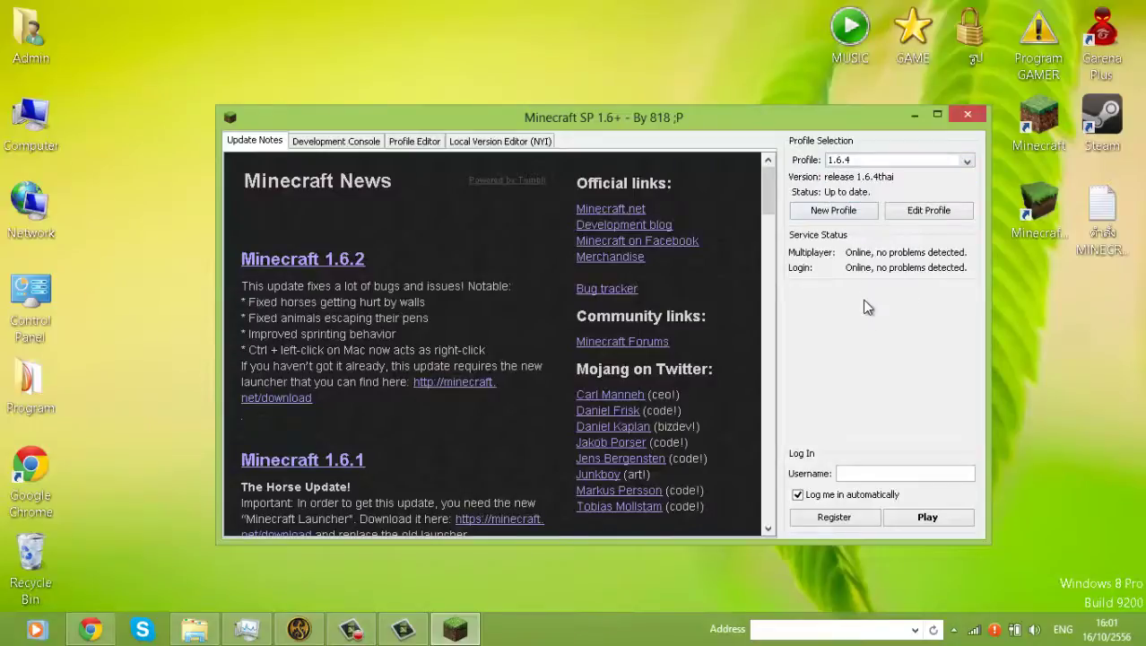
pyautogui.click(859, 162)
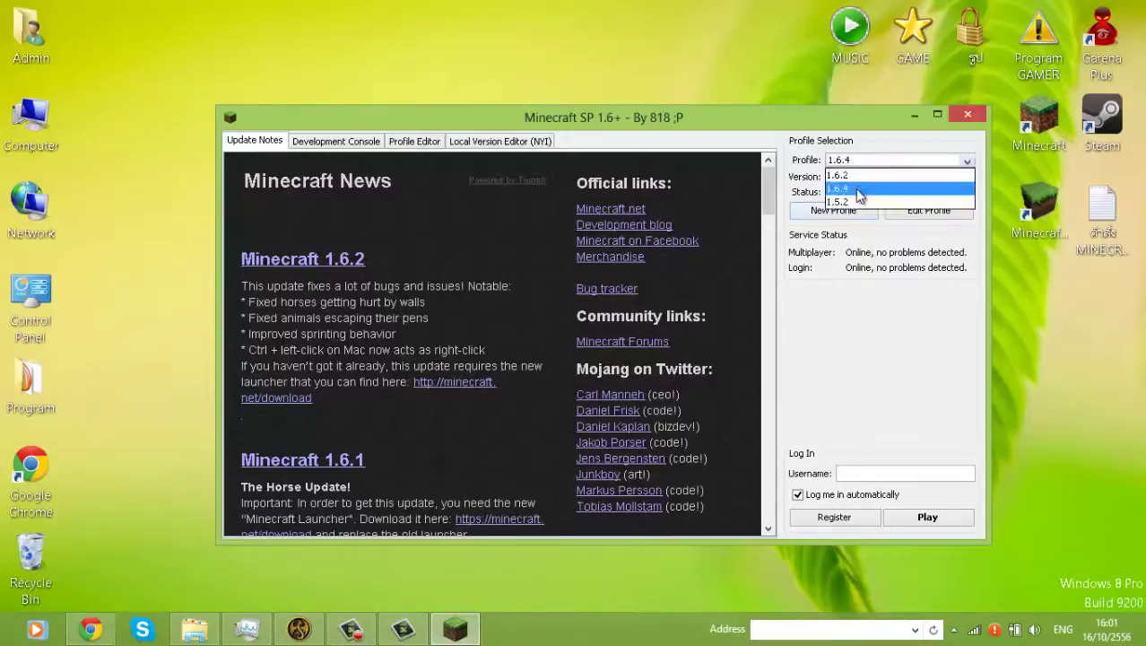
pyautogui.click(859, 193)
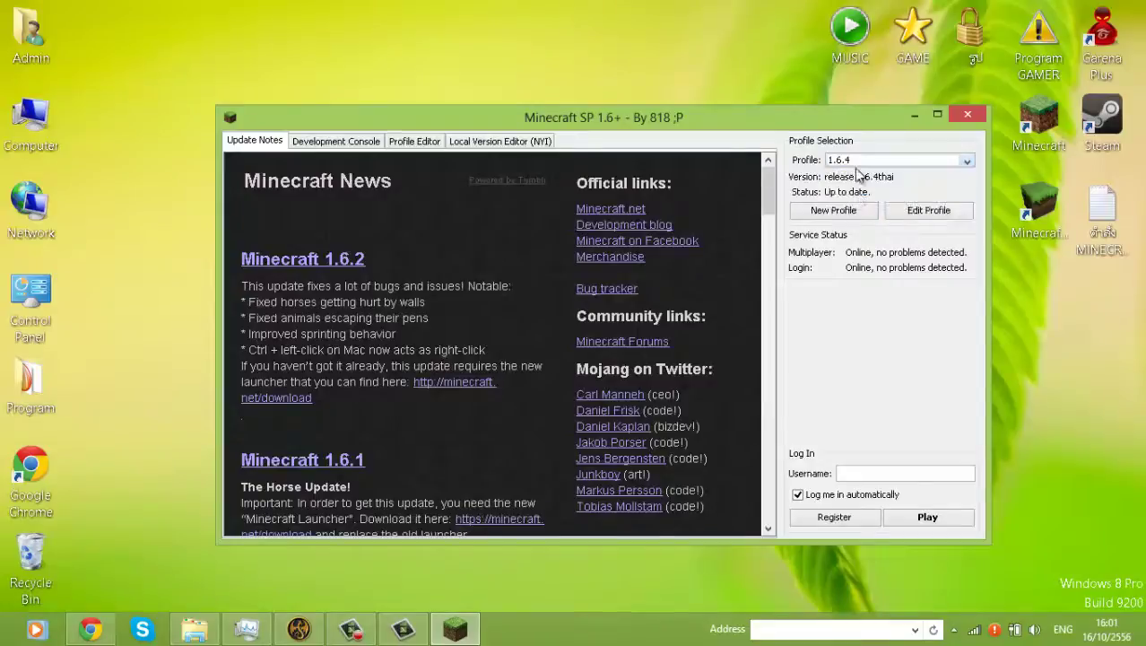
pyautogui.click(866, 163)
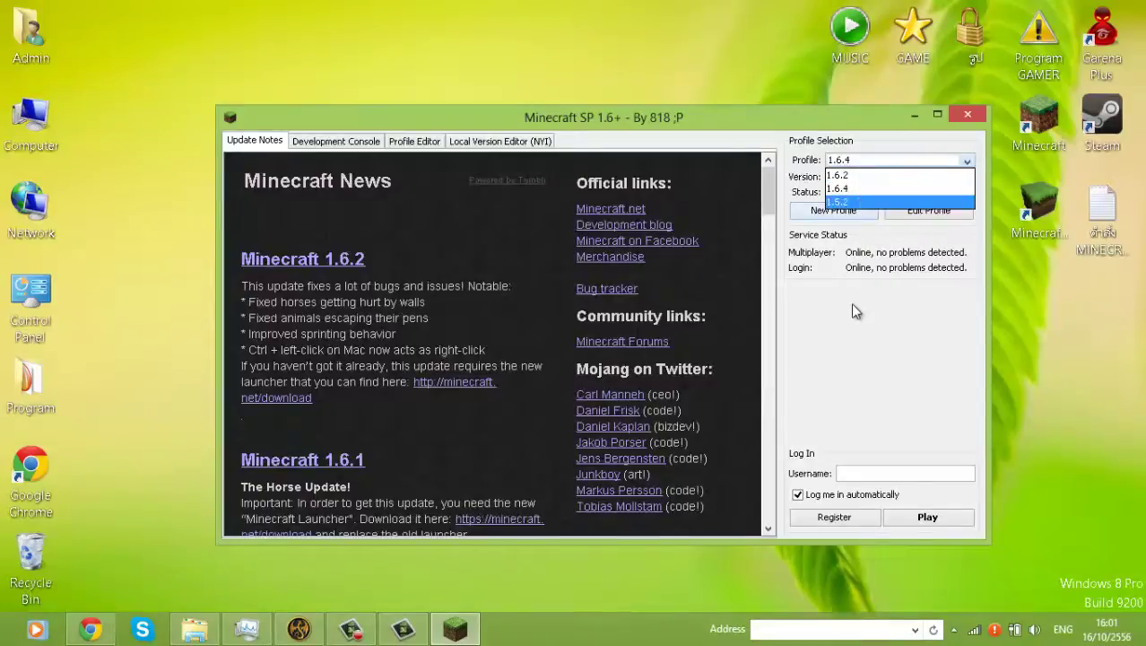
pyautogui.click(887, 188)
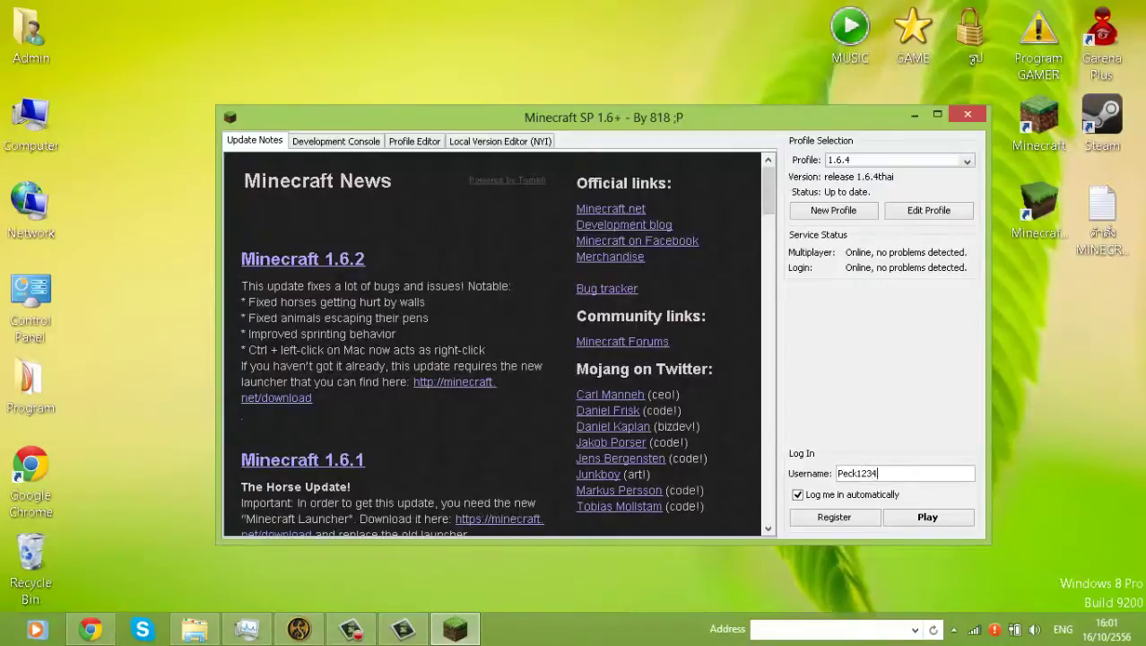
pyautogui.click(960, 521)
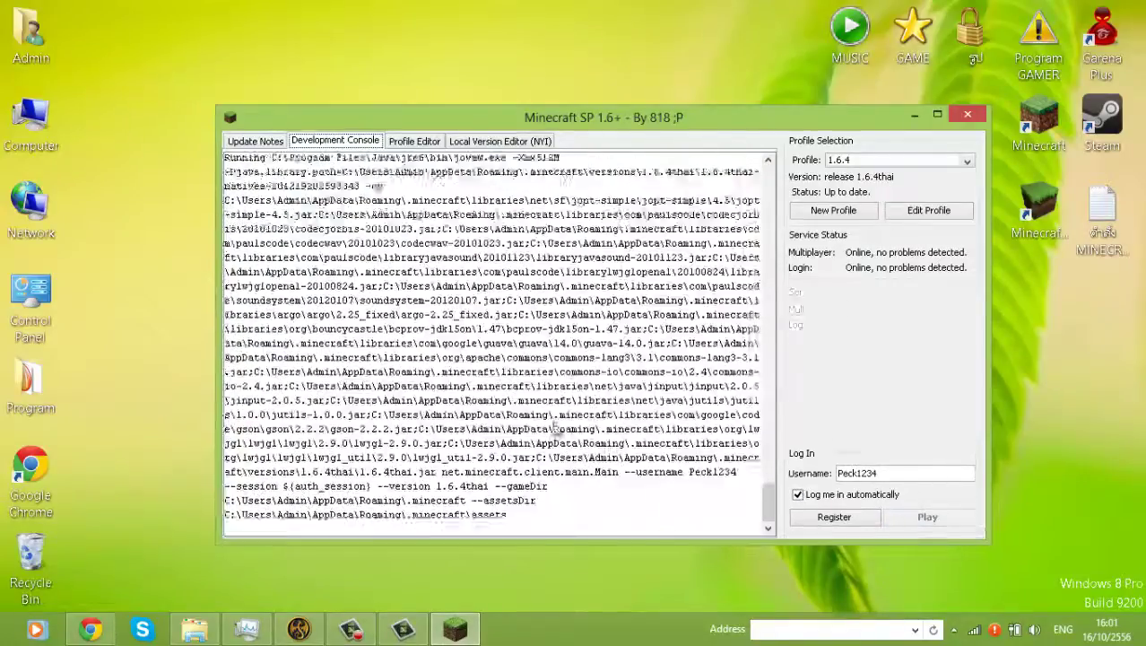
pyautogui.click(914, 114)
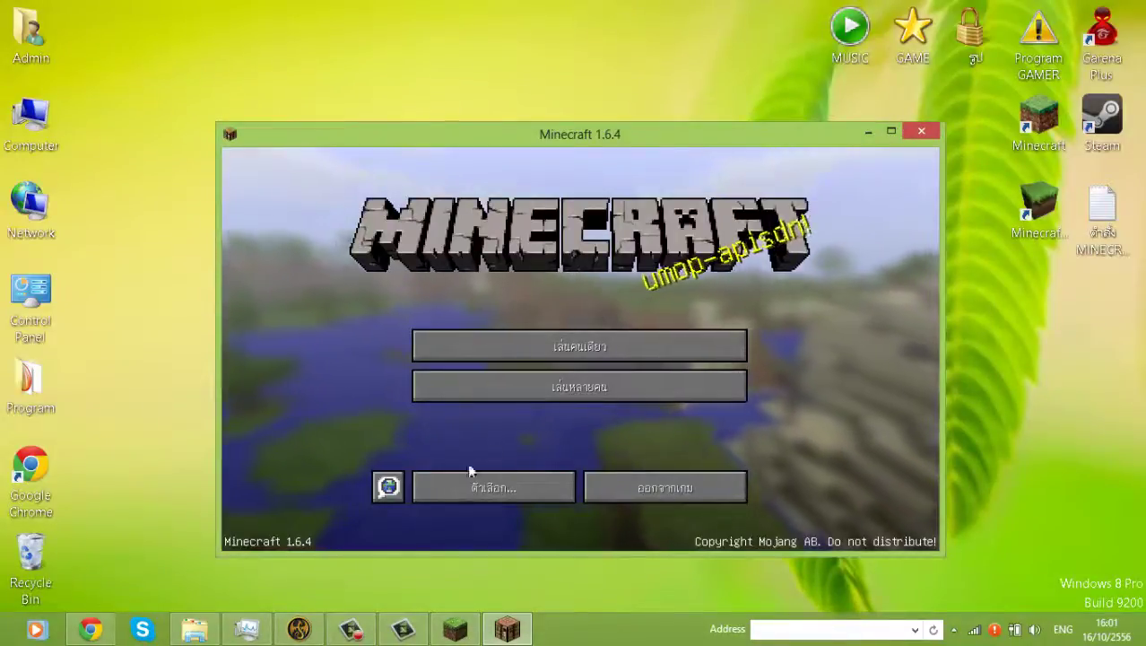
# - In Video Settings, set Render Distance very near, View Bobbing and Clouds off, Brightness Bright
pyautogui.click(472, 492)
pyautogui.click(459, 387)
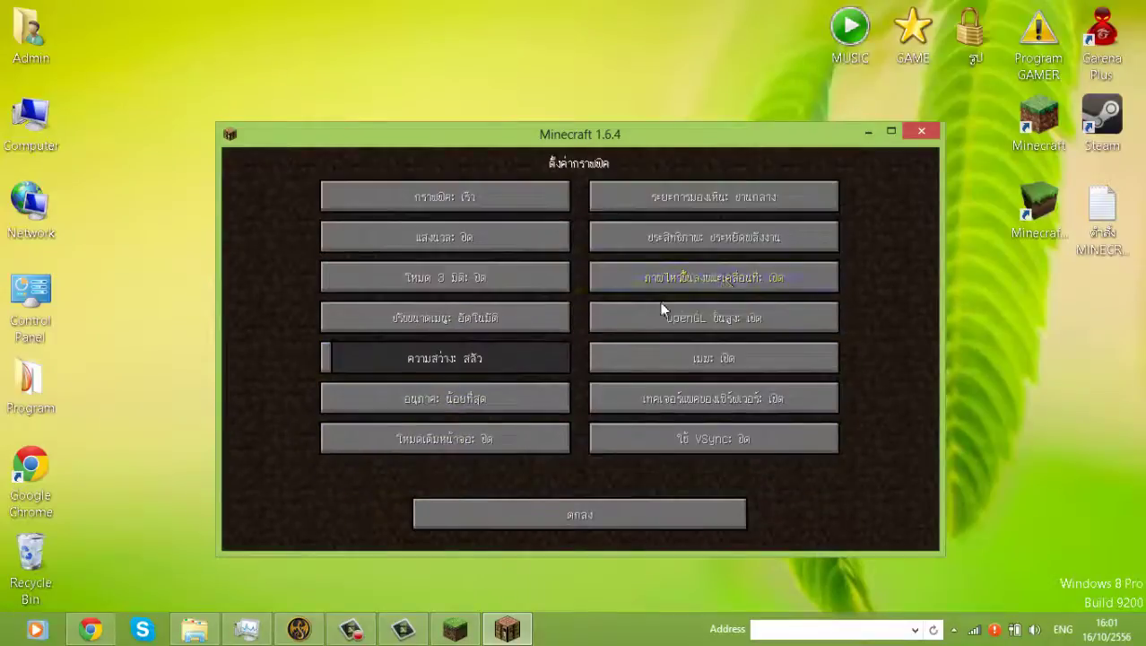
pyautogui.click(740, 199)
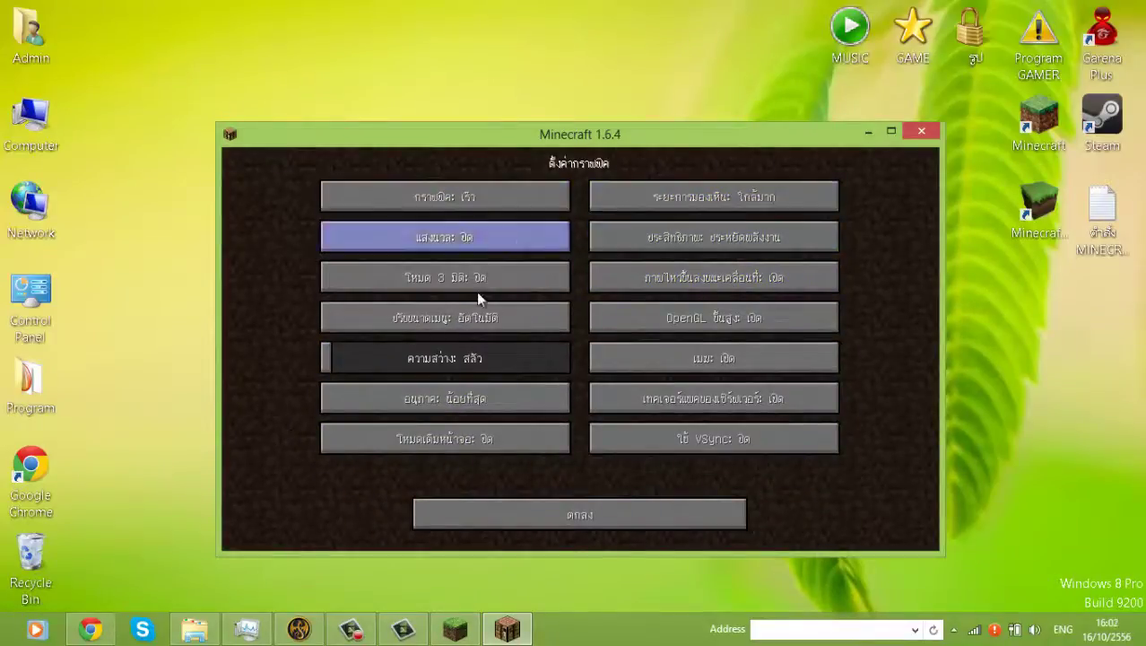
pyautogui.click(744, 287)
pyautogui.click(737, 357)
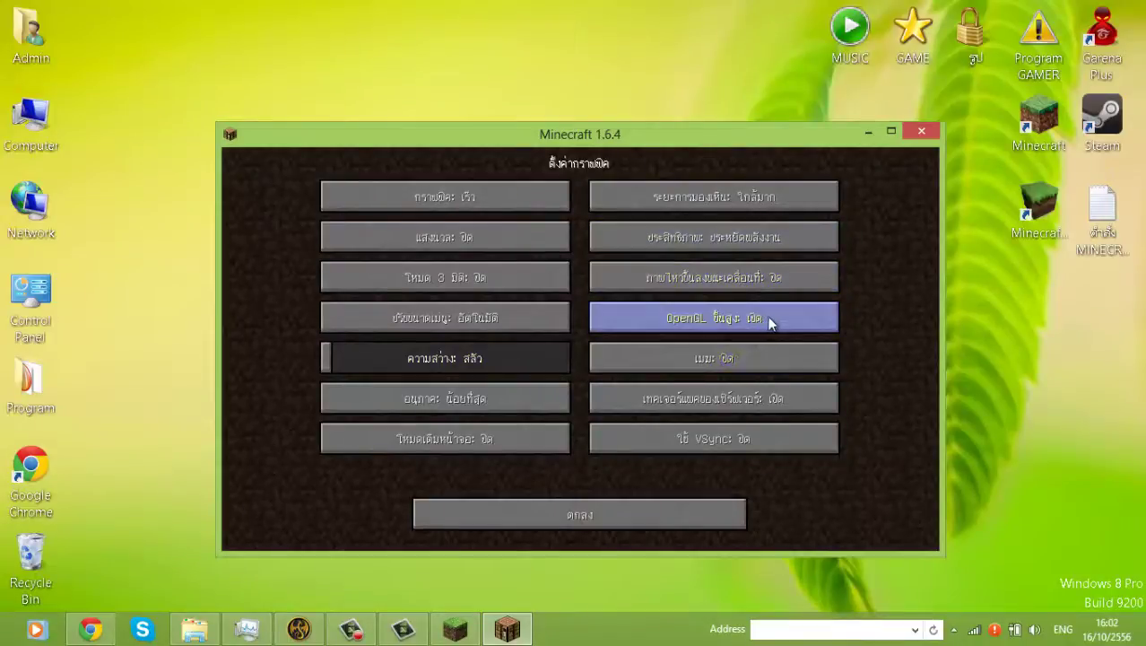
pyautogui.click(565, 356)
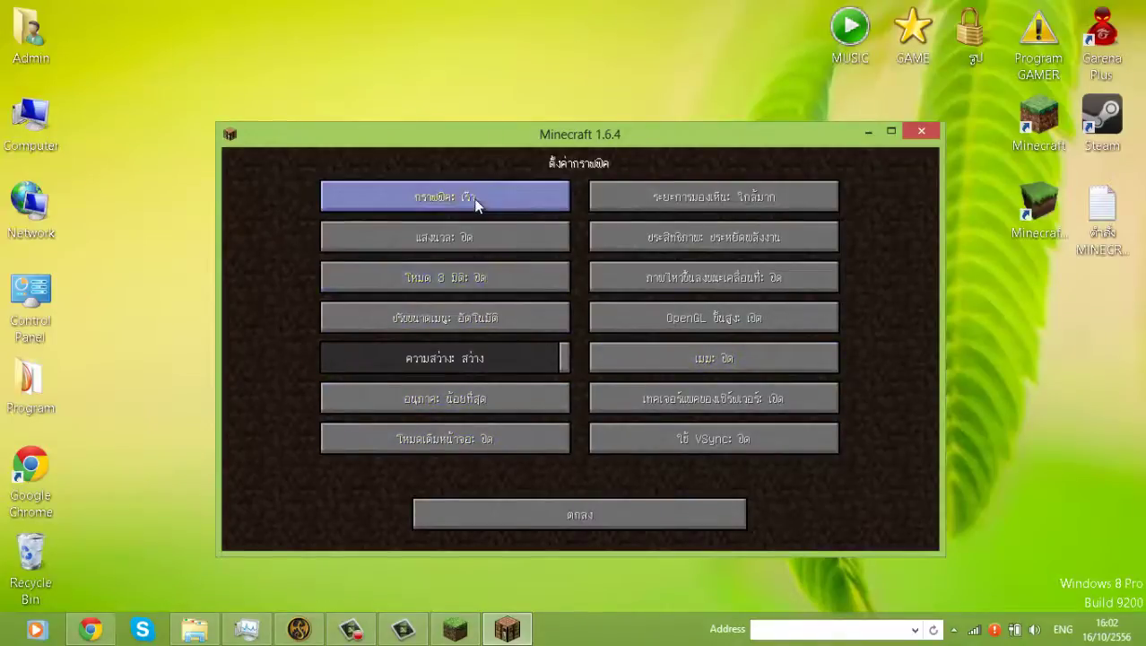
pyautogui.click(580, 506)
pyautogui.click(556, 524)
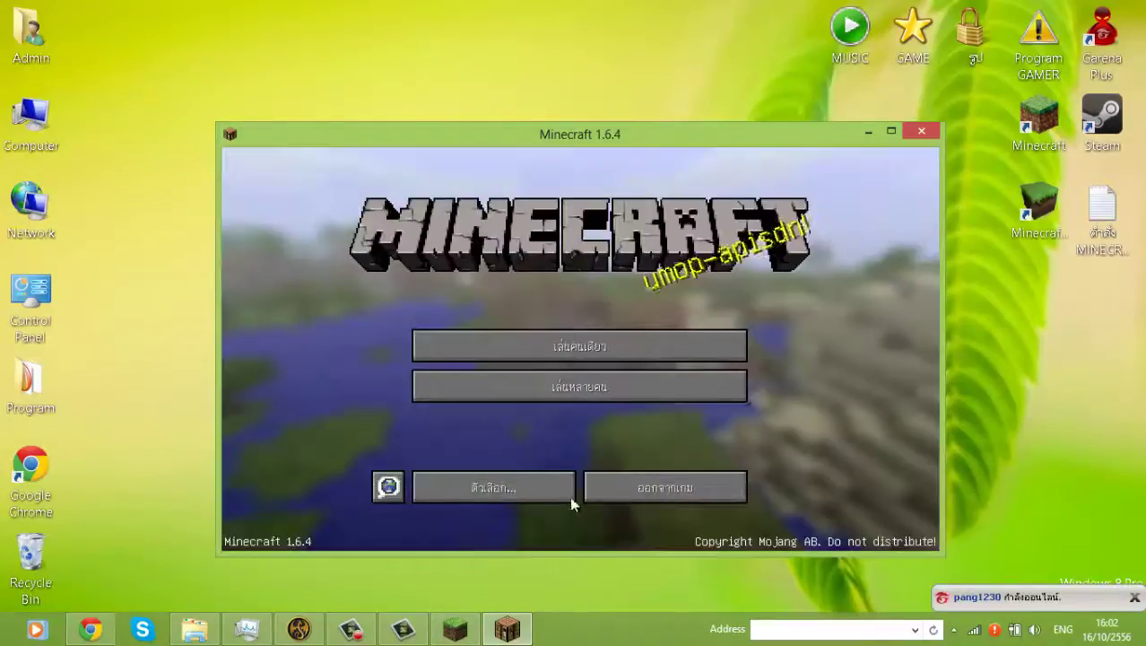
# - Connect to the sayoui-minecraft server from Multiplayer, view the players online, then pause with Esc
pyautogui.click(565, 392)
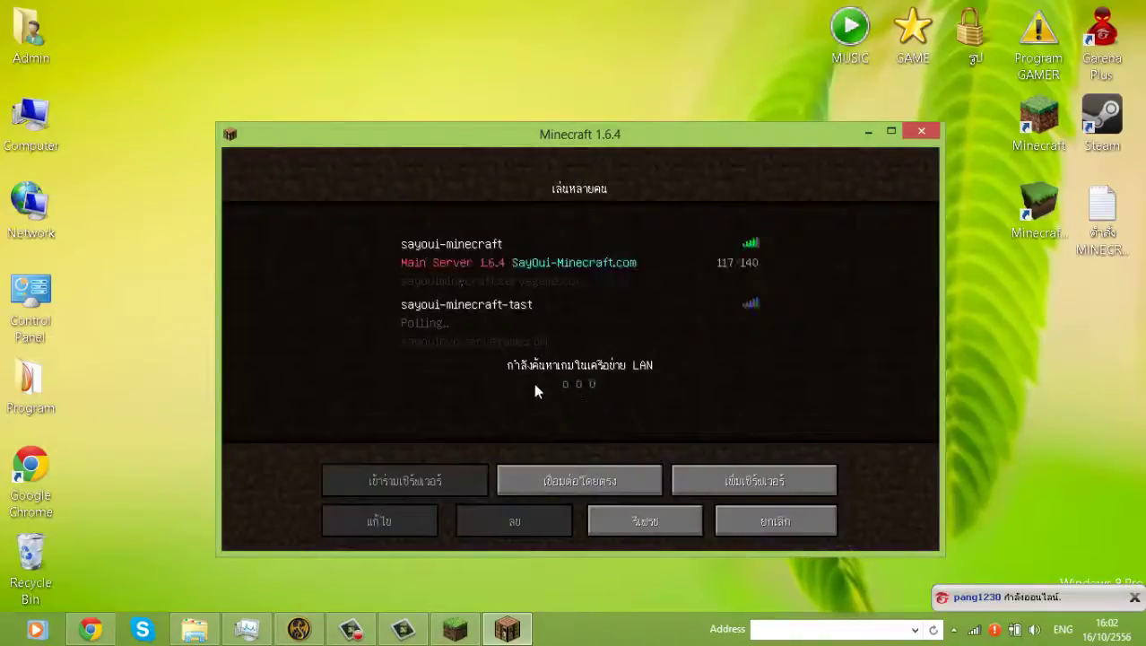
pyautogui.doubleClick(575, 268)
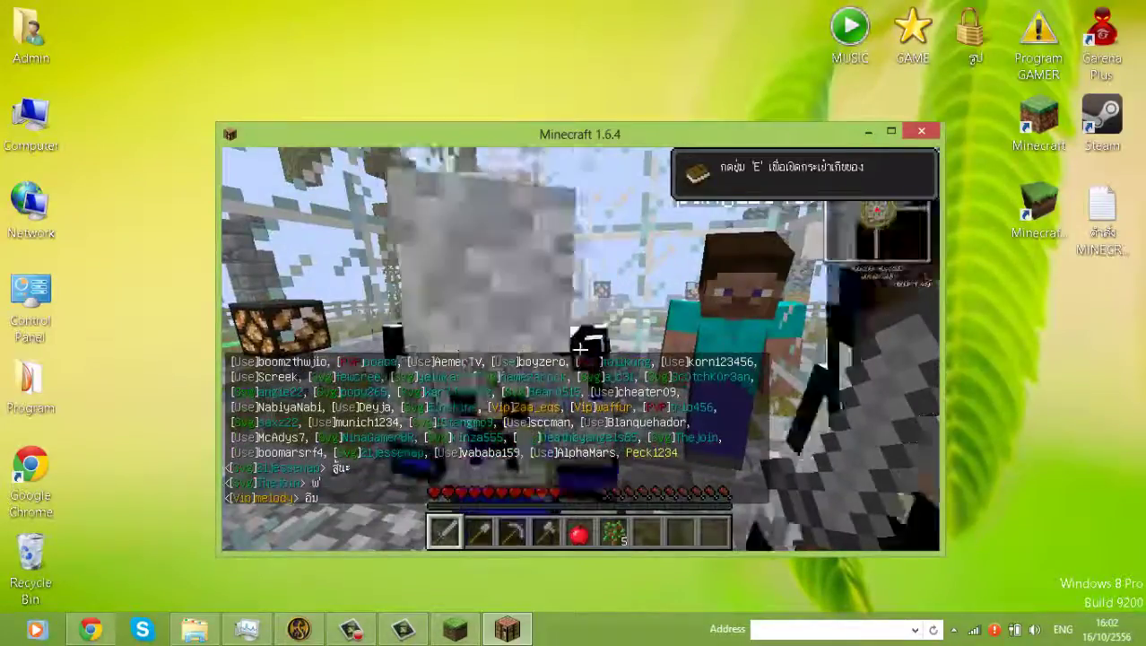
pyautogui.press('e')
pyautogui.press('e')
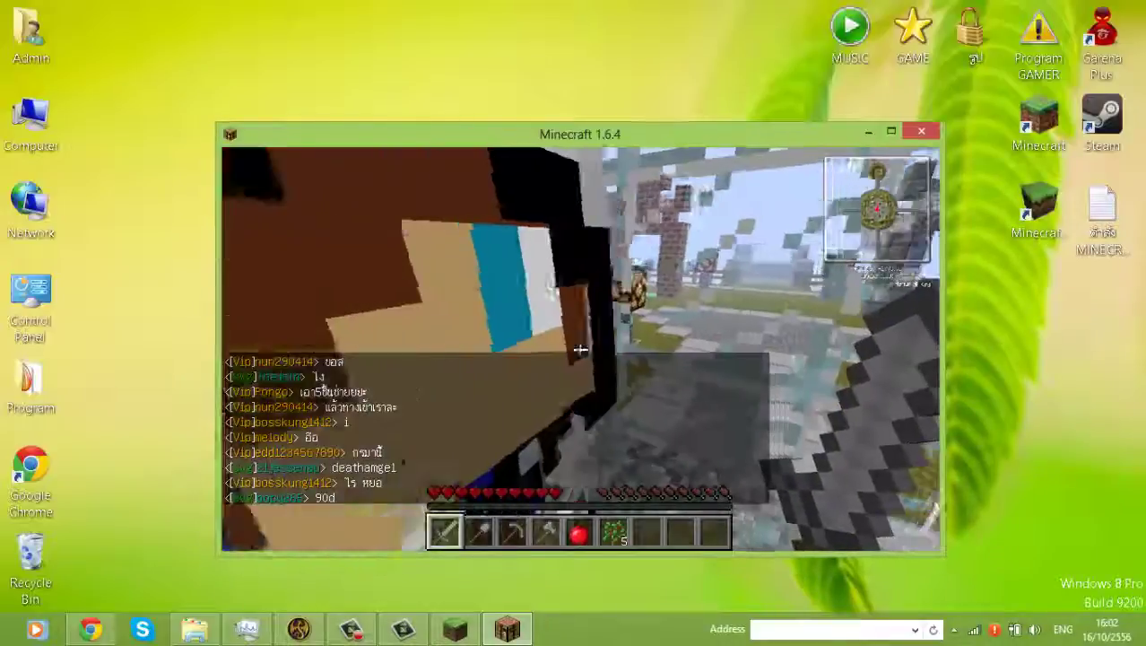
pyautogui.press('Escape')
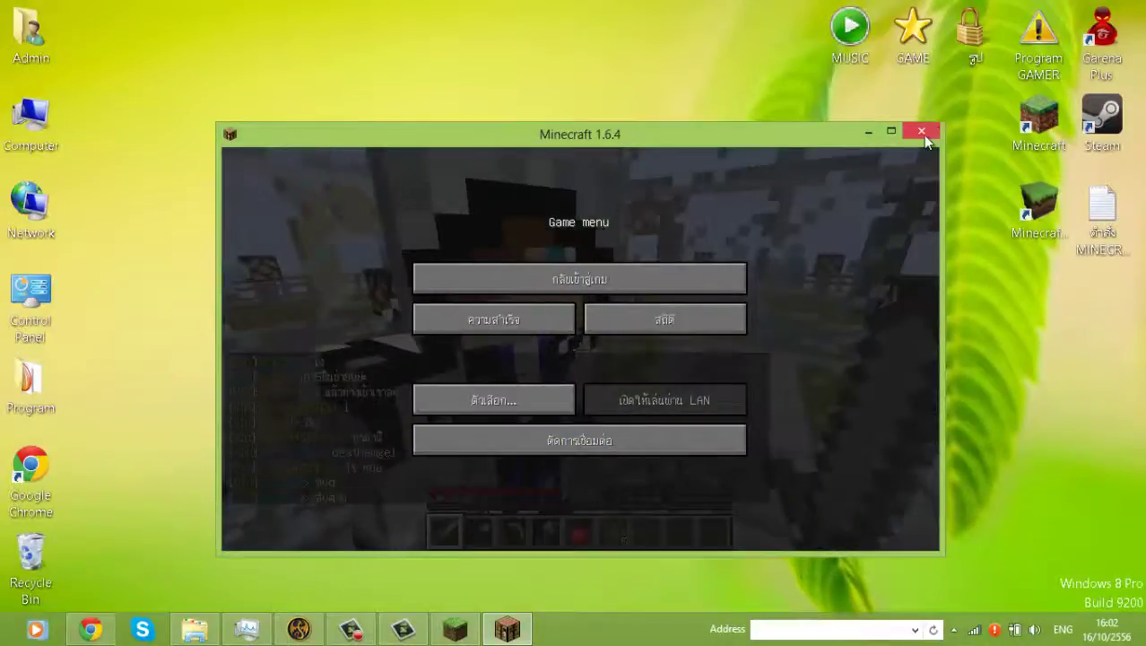
# - Close the game, enter a new username in the launcher, relaunch, and go to Multiplayer
pyautogui.click(921, 132)
pyautogui.click(454, 628)
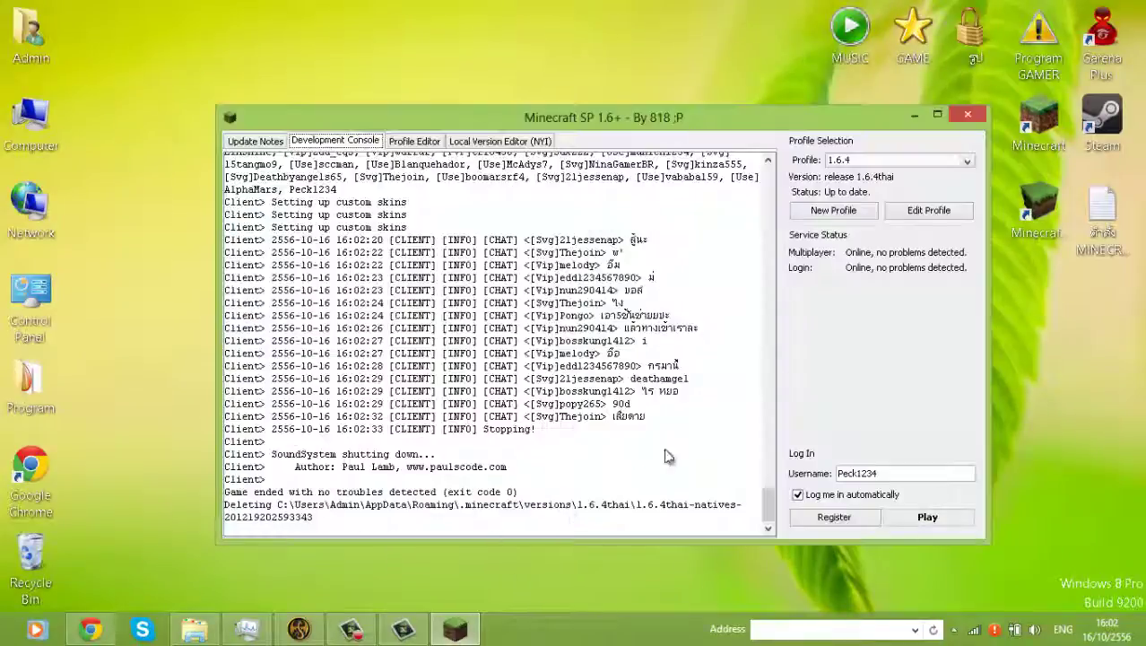
pyautogui.click(911, 477)
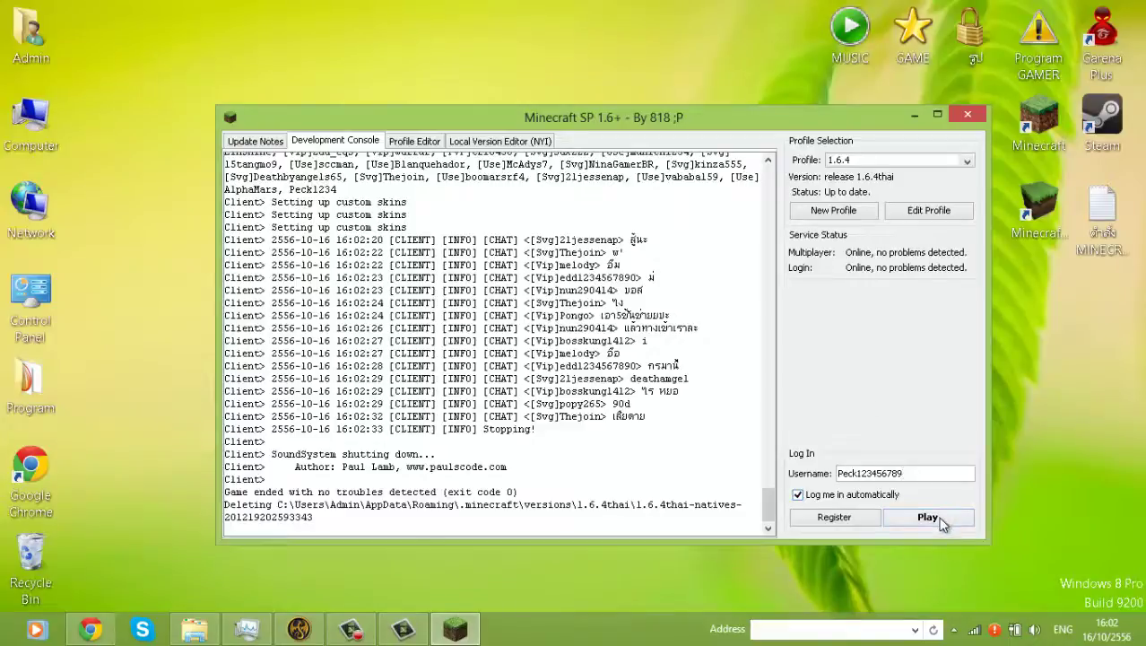
pyautogui.click(942, 520)
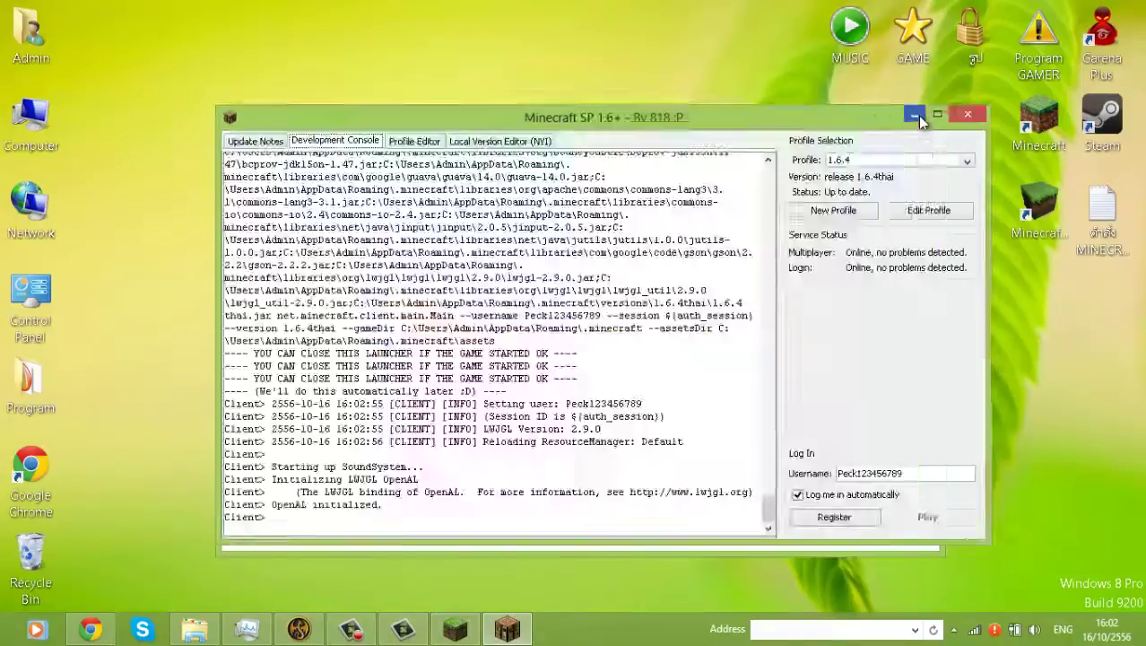
pyautogui.click(915, 115)
pyautogui.click(639, 387)
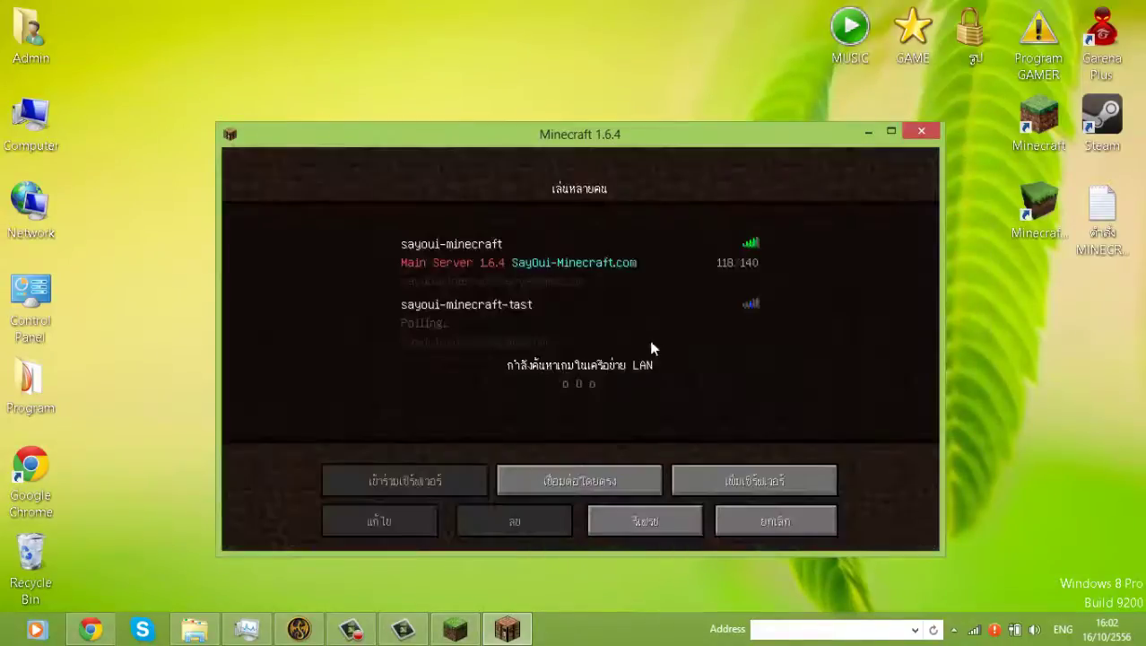
# - Connect to the sayoui-minecraft server and submit /register with the account password in chat
pyautogui.doubleClick(651, 273)
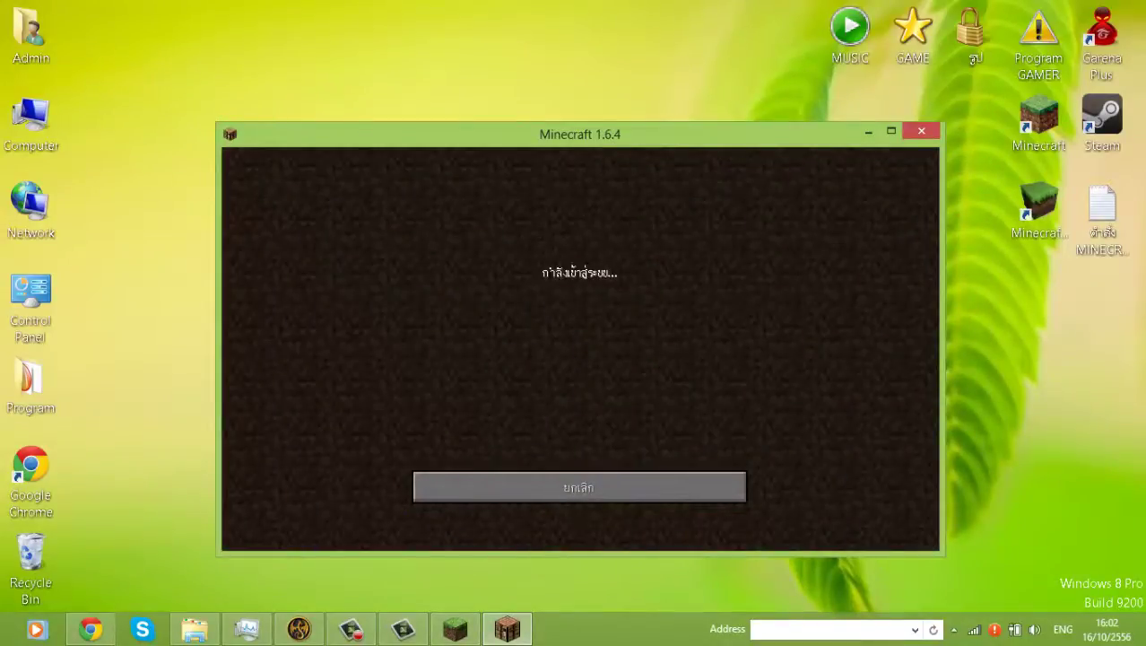
pyautogui.press('Tab')
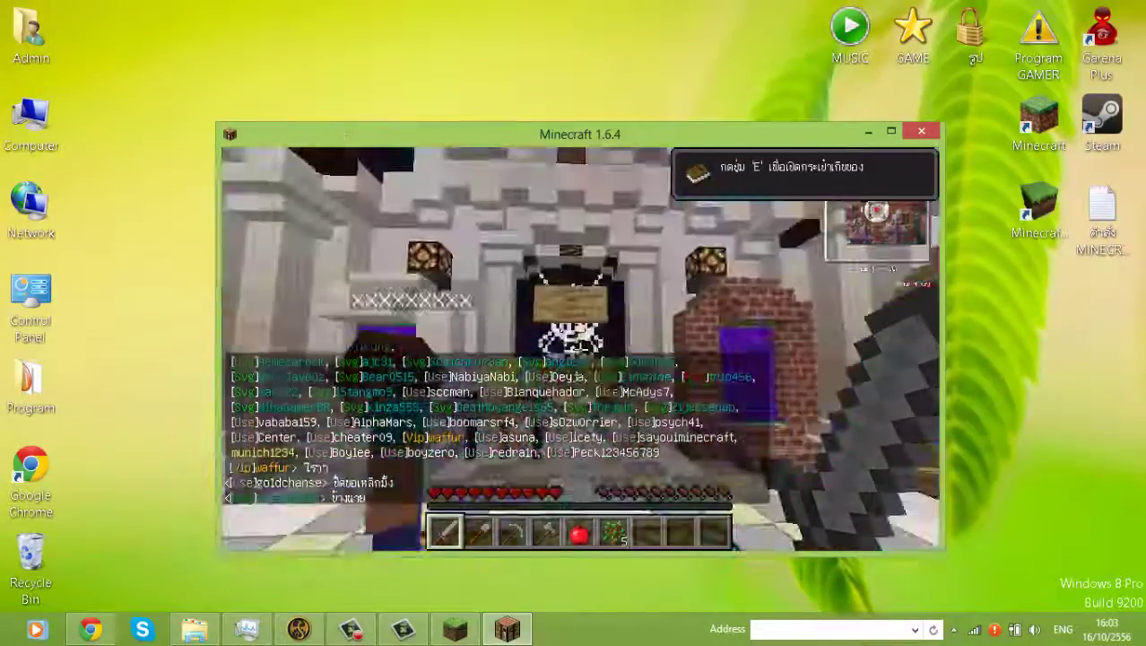
pyautogui.press('/')
pyautogui.write('d')
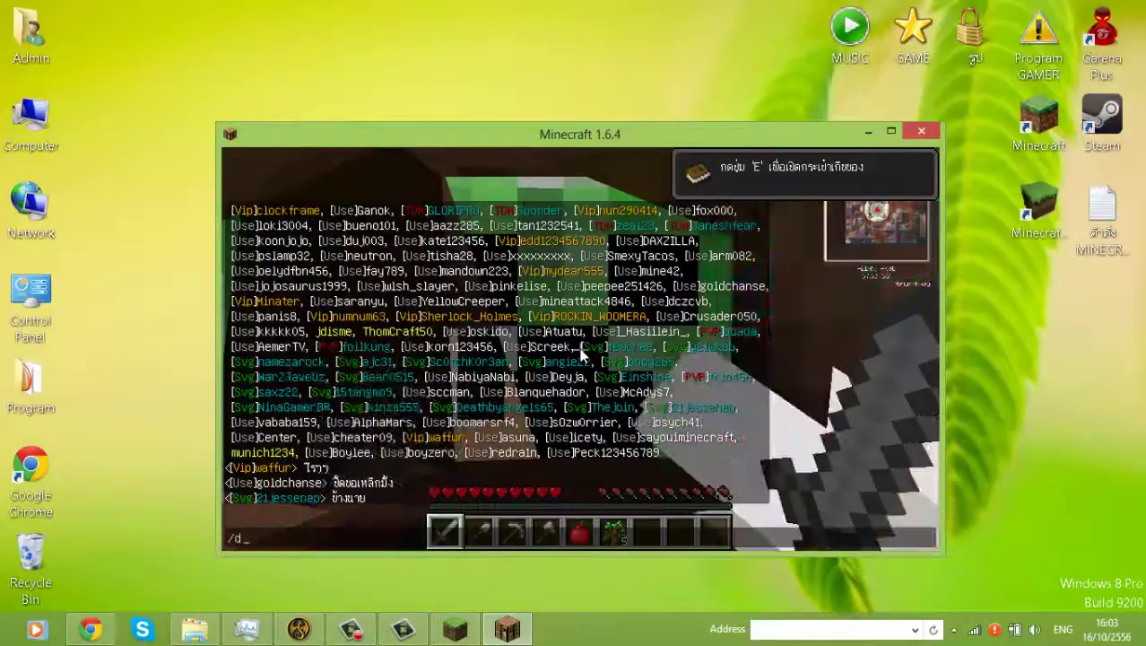
pyautogui.press('BackSpace')
pyautogui.write('regis')
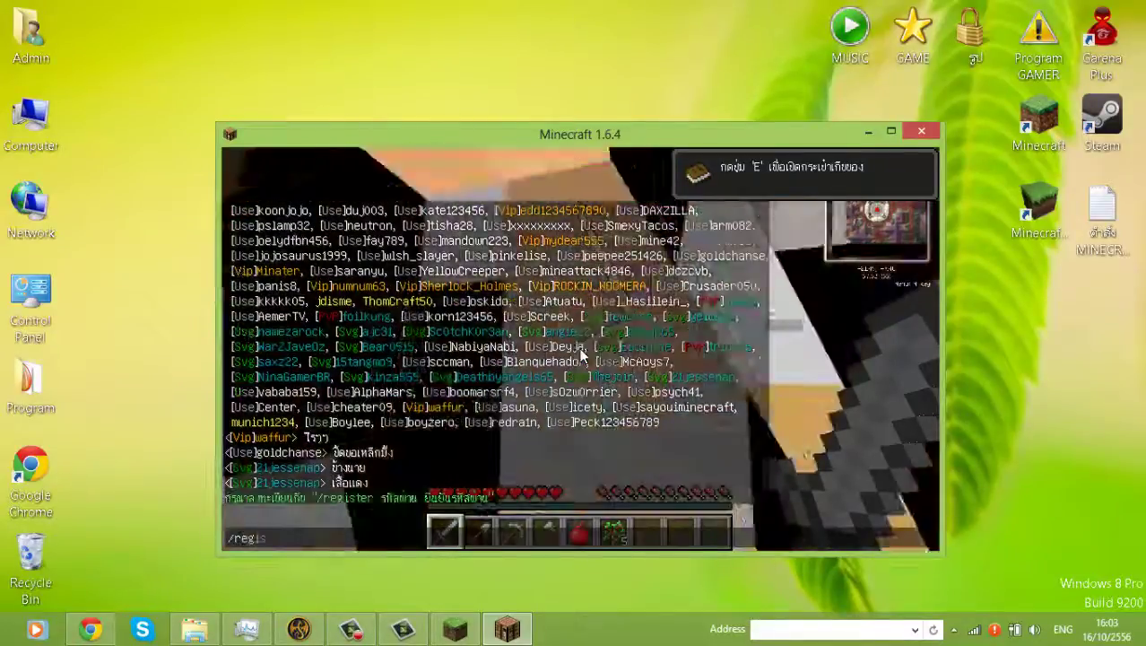
pyautogui.write('ter 123456789 123456789')
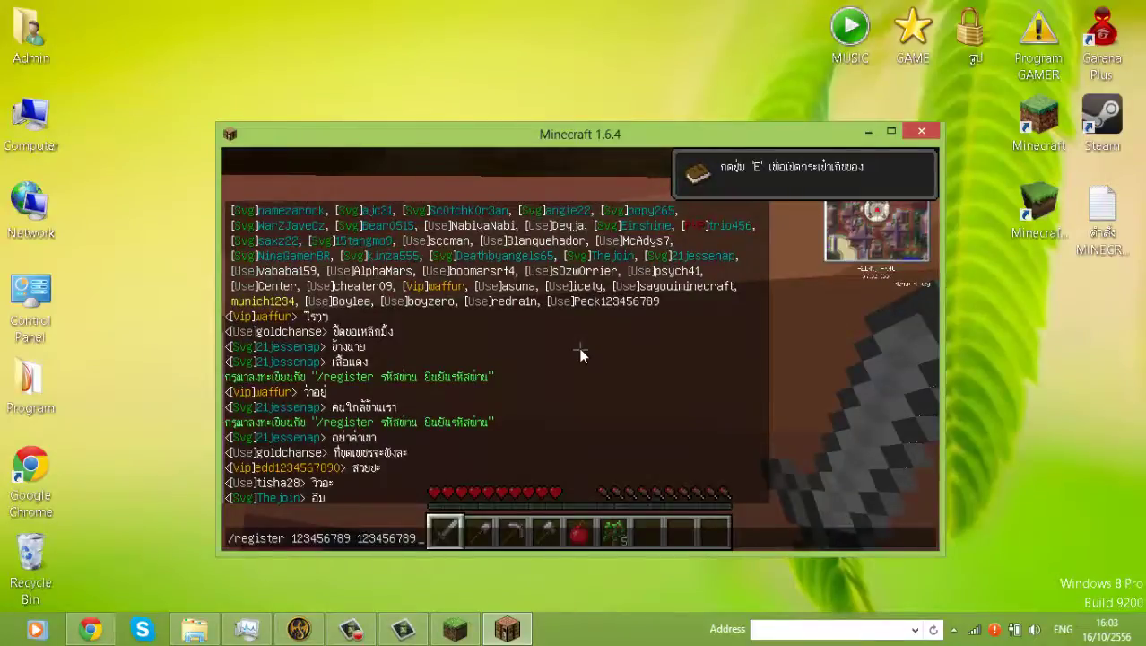
pyautogui.press('Return')
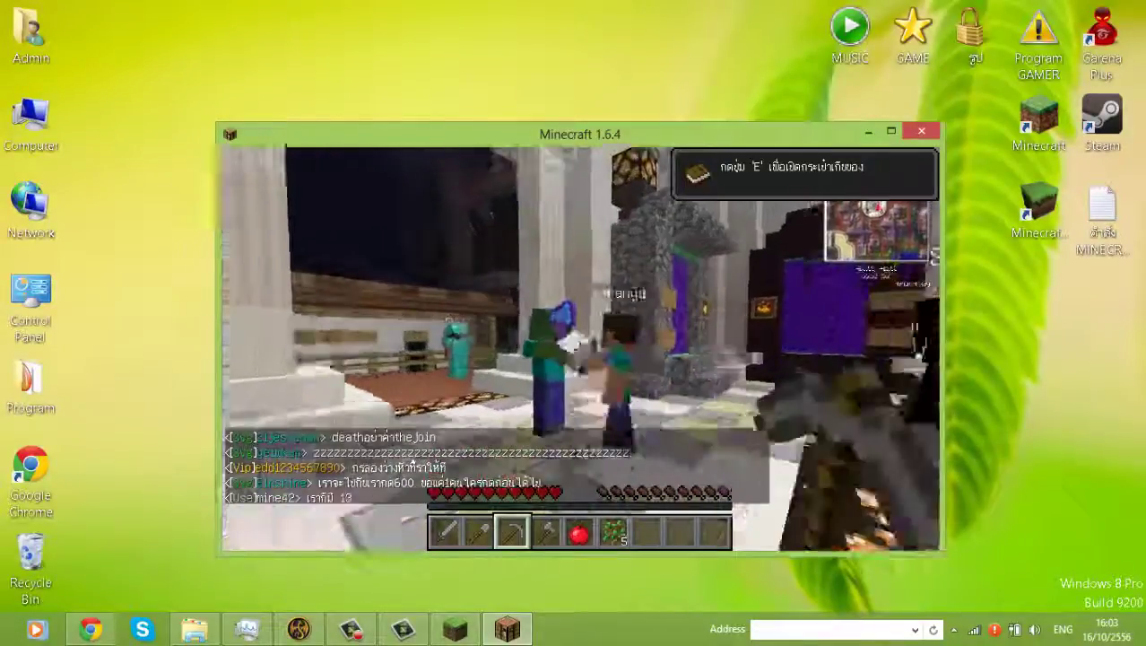
# - Swing the held shovel at the zombie in the spawn hall, then pause the game
pyautogui.click(580, 350)
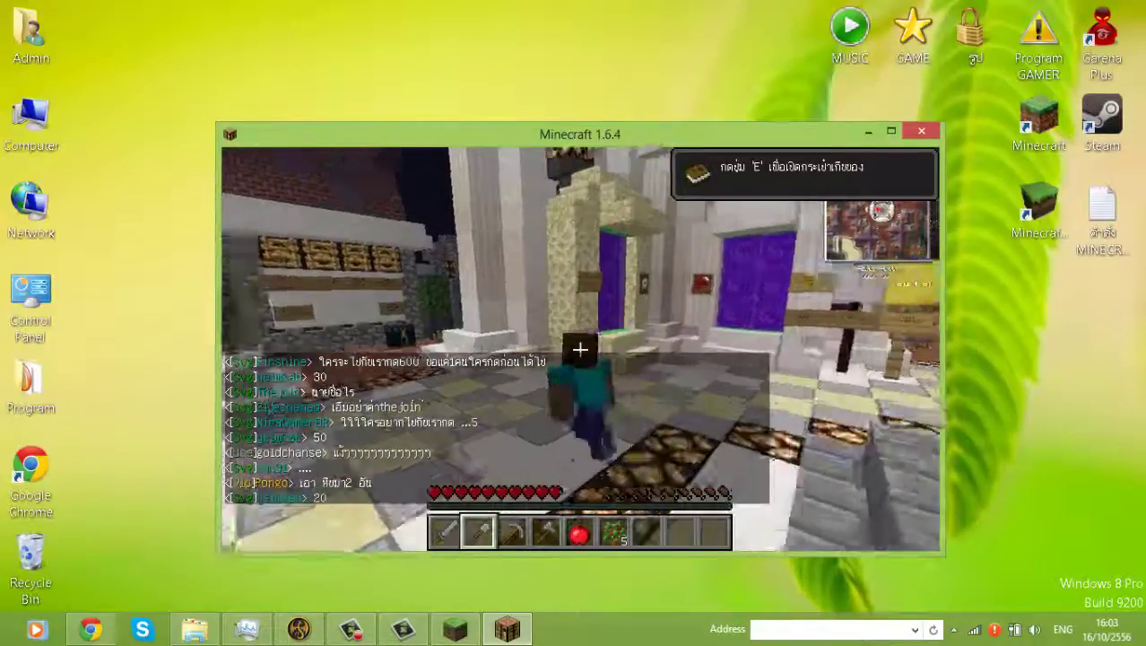
pyautogui.press('Escape')
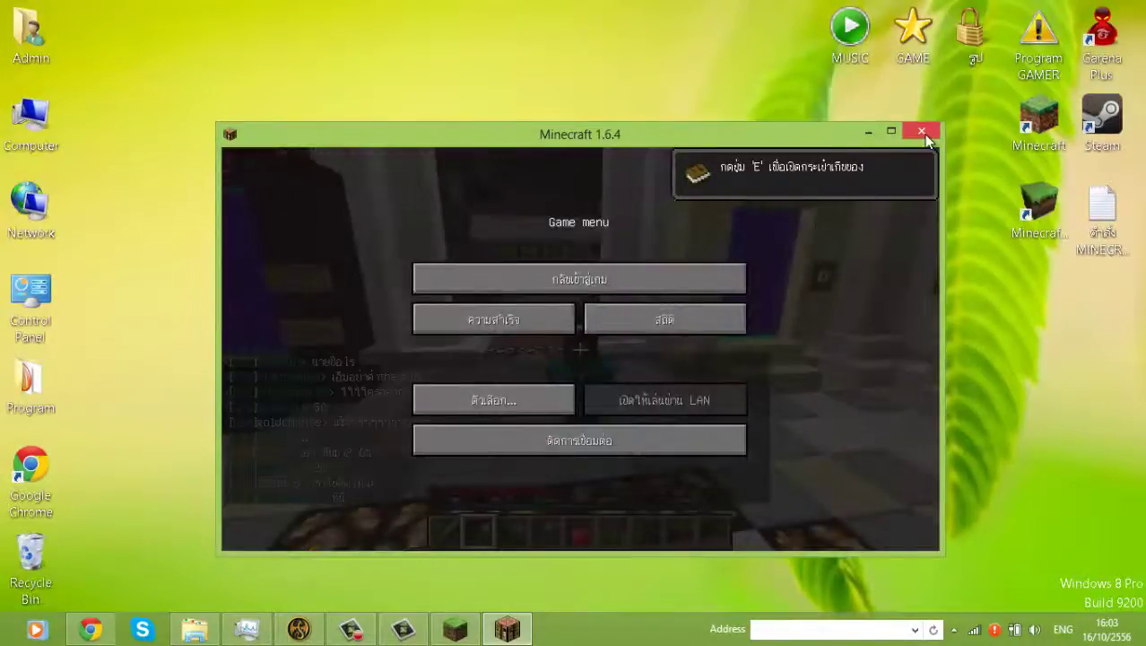
# - Close the Minecraft 1.6.4 window and bring up the screen recorder's controls from the taskbar
pyautogui.click(921, 131)
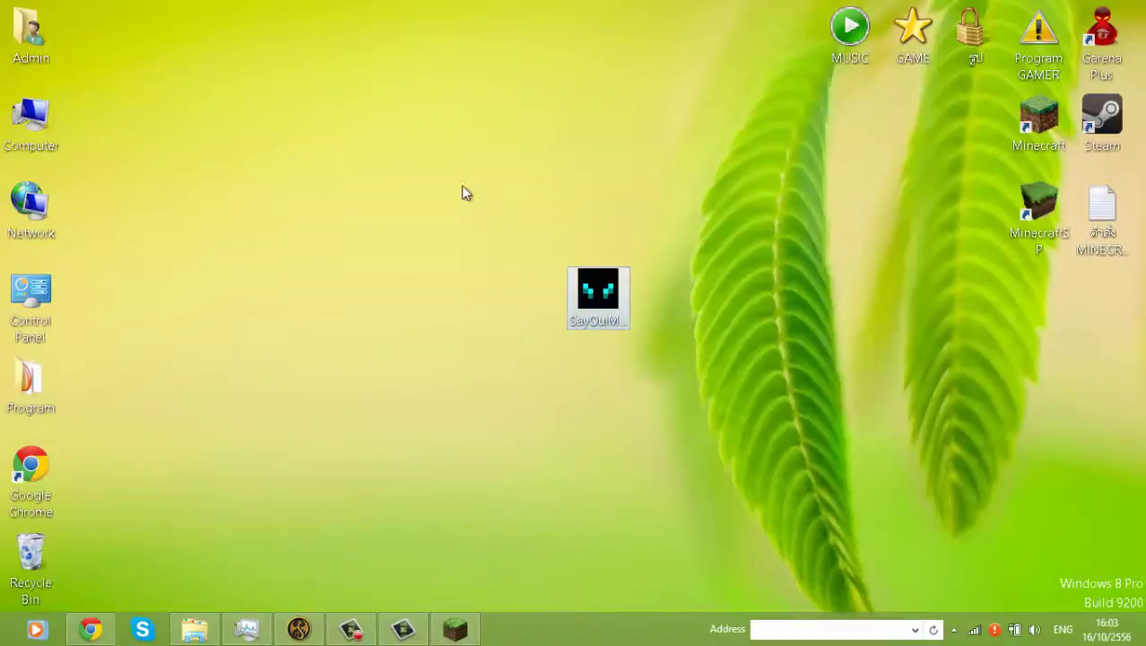
pyautogui.moveTo(463, 184); pyautogui.dragTo(699, 467)
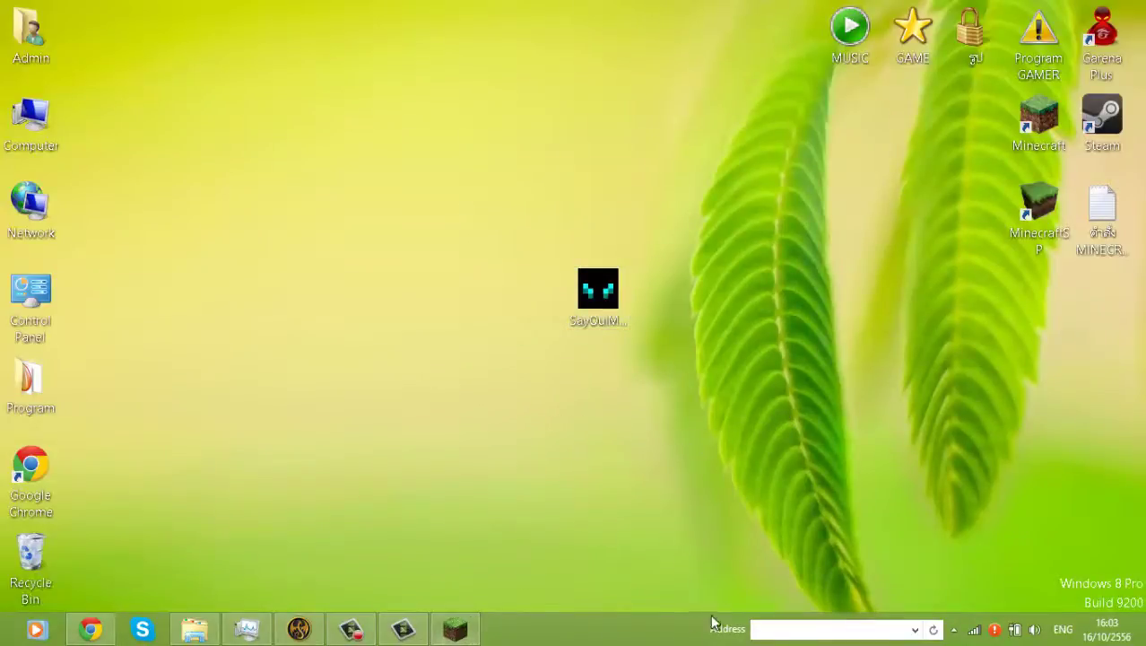
pyautogui.click(351, 629)
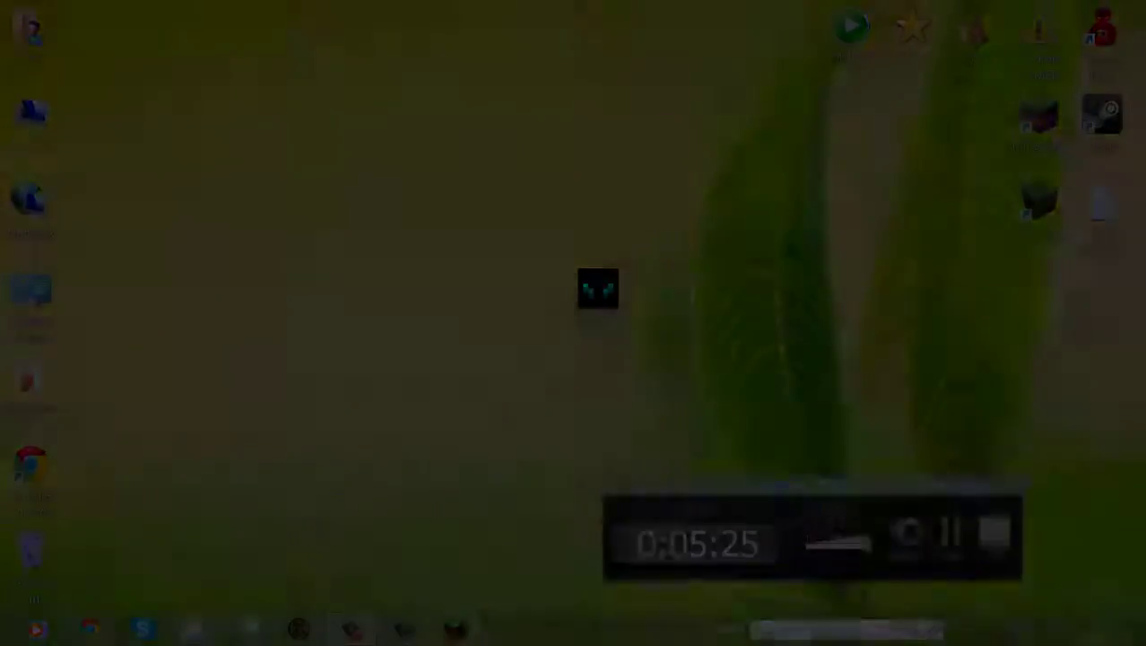